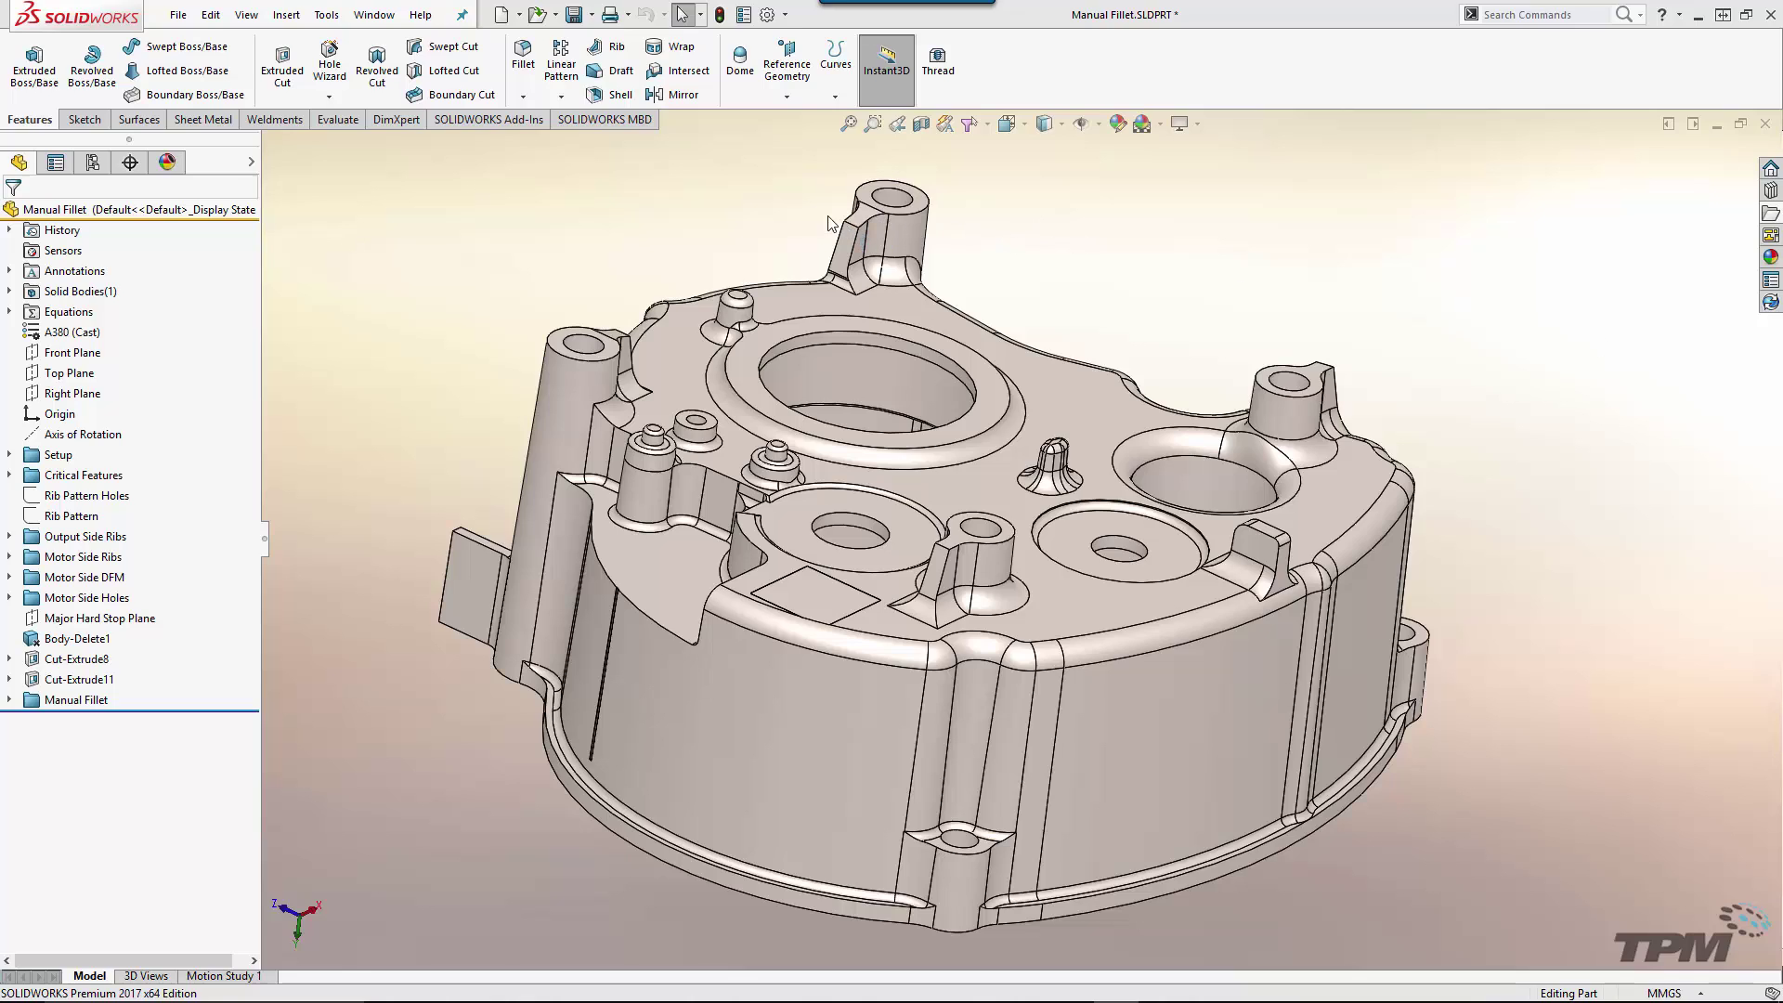
- Open the System Options dialog from the Options gear in the top toolbar
click(767, 14)
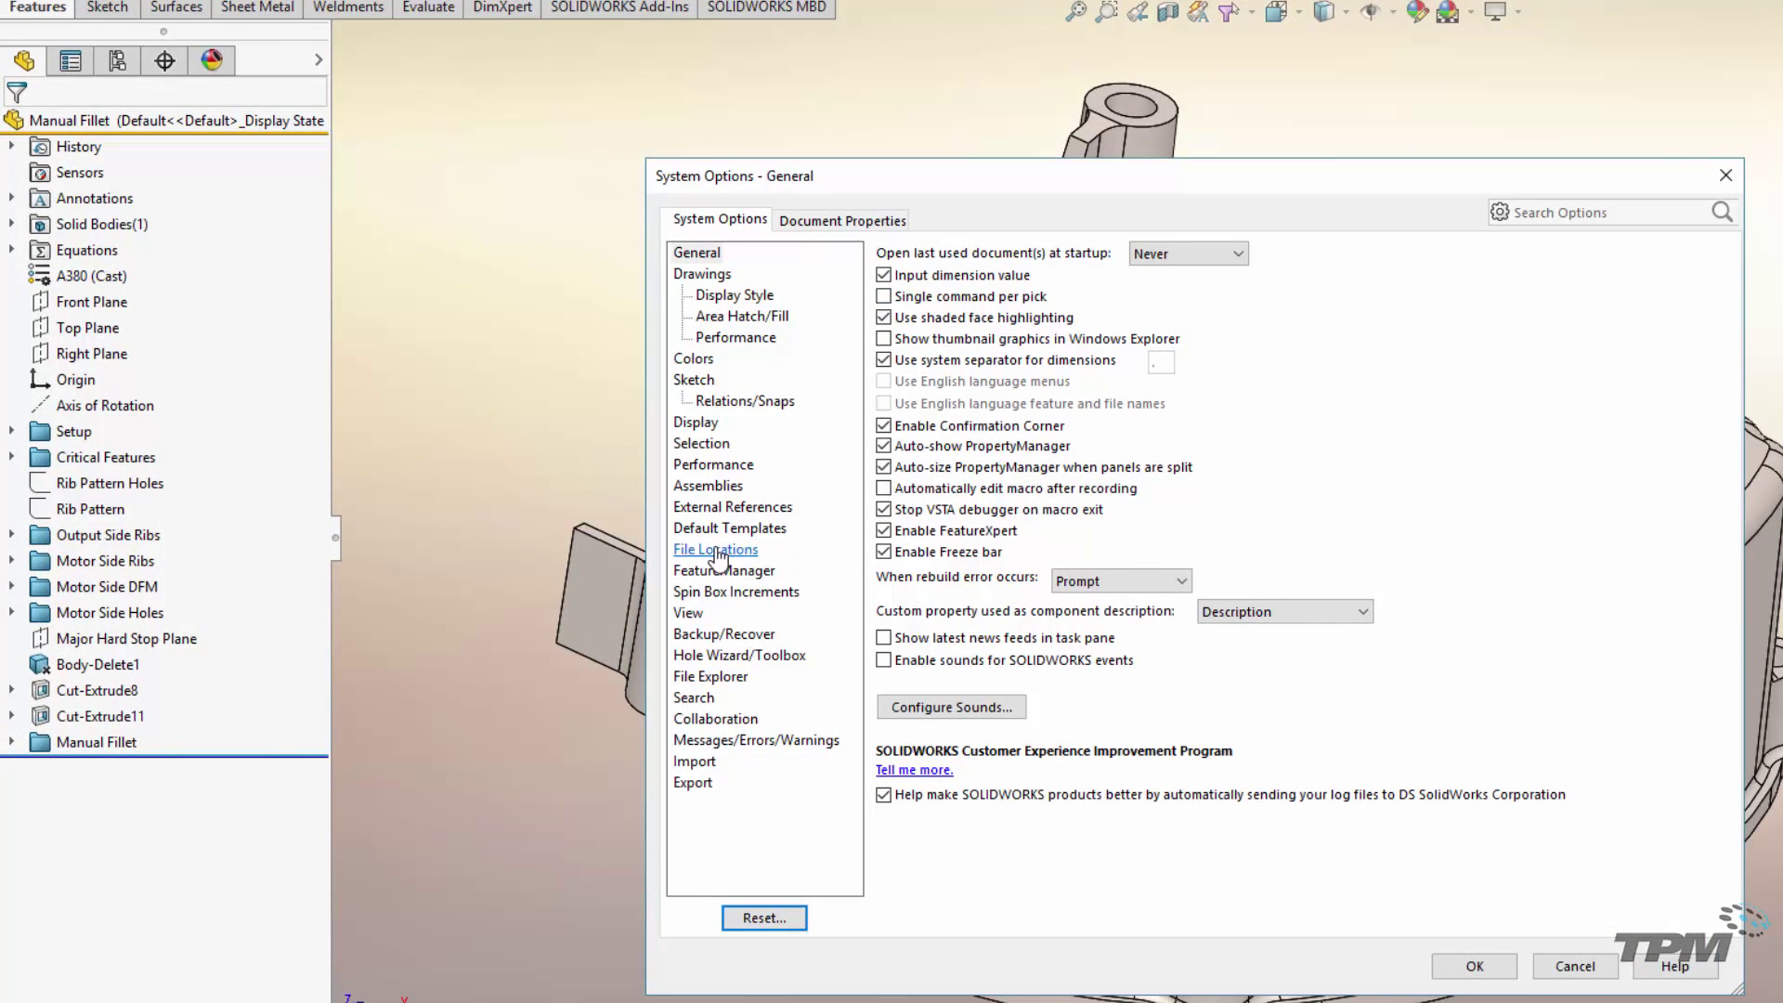
- Review the Material Databases paths, including Custom Materials, Sustainability and Material Database, then click OK
click(716, 551)
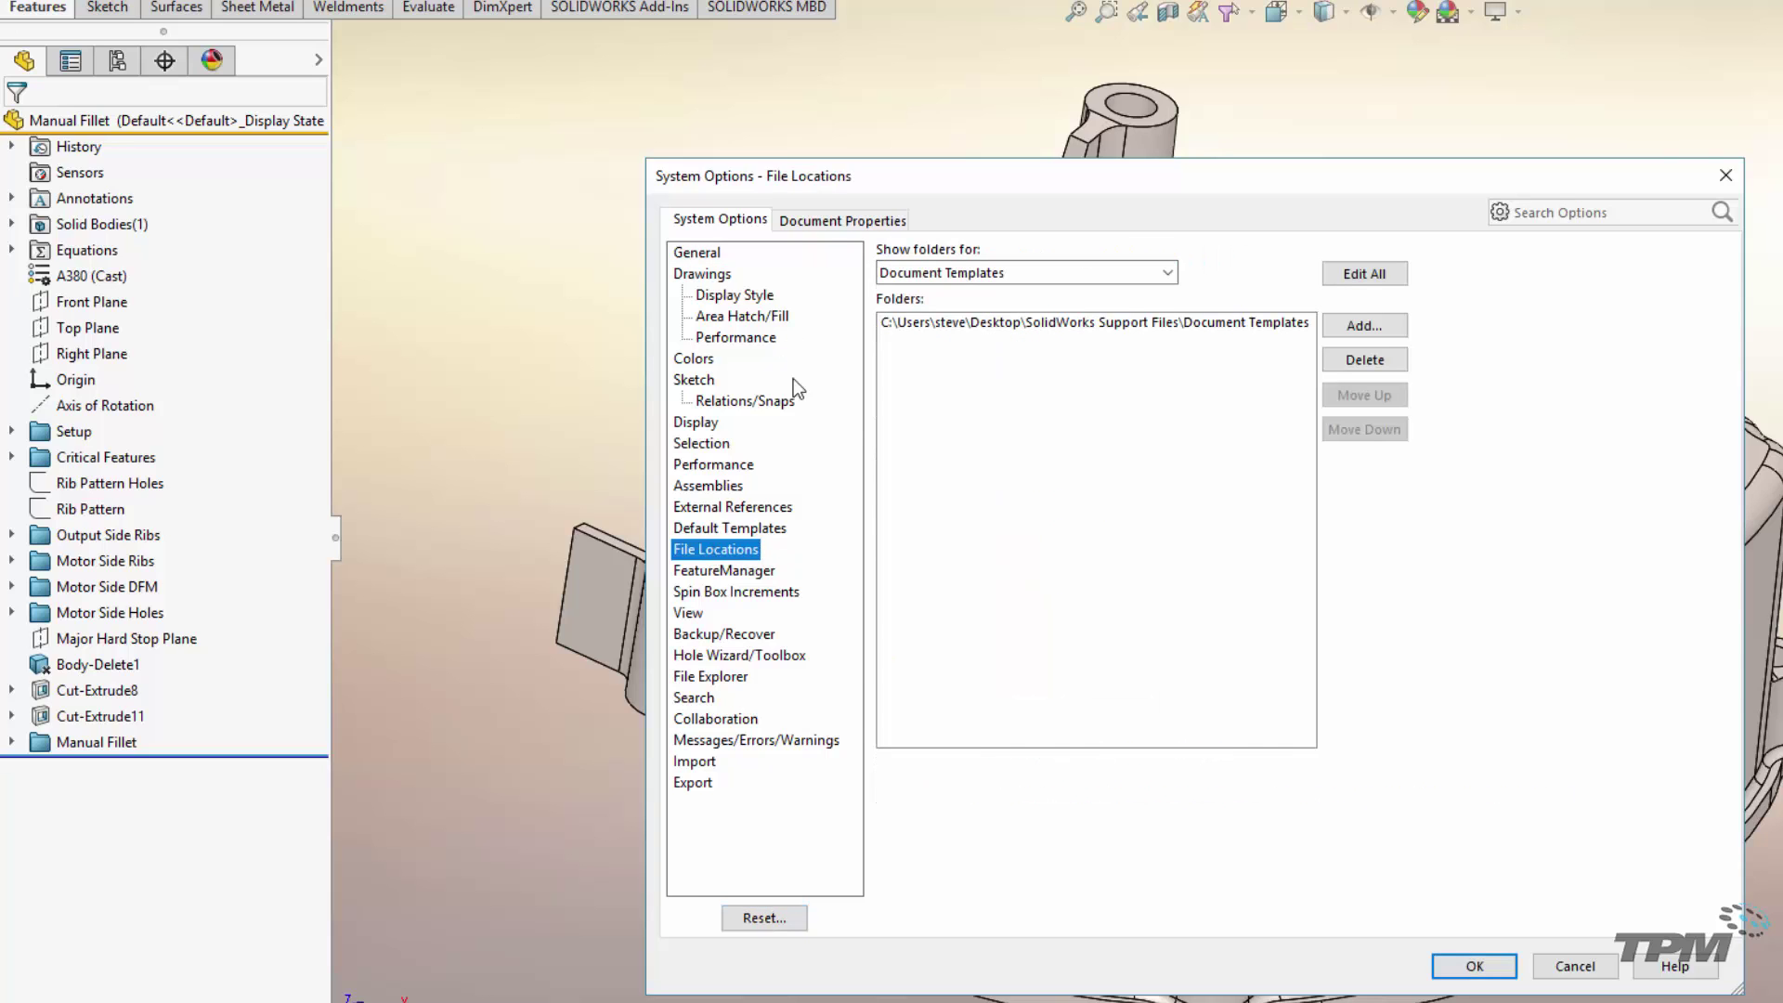
click(1167, 272)
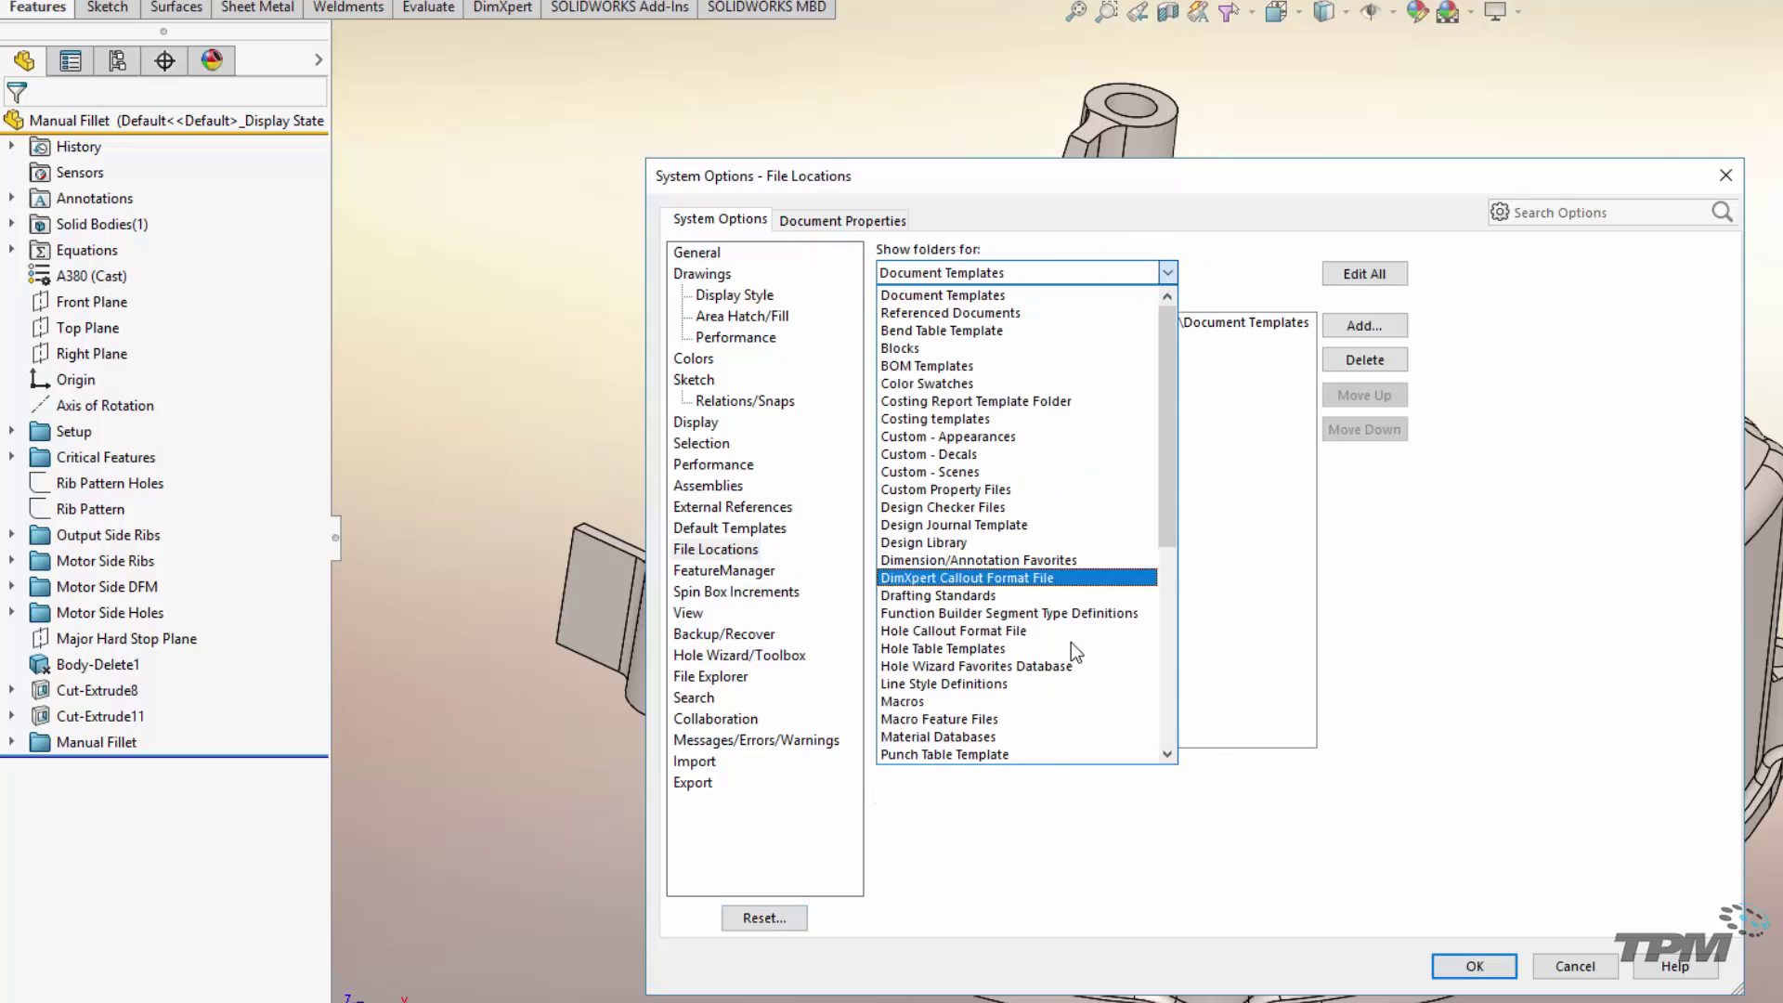
click(1020, 737)
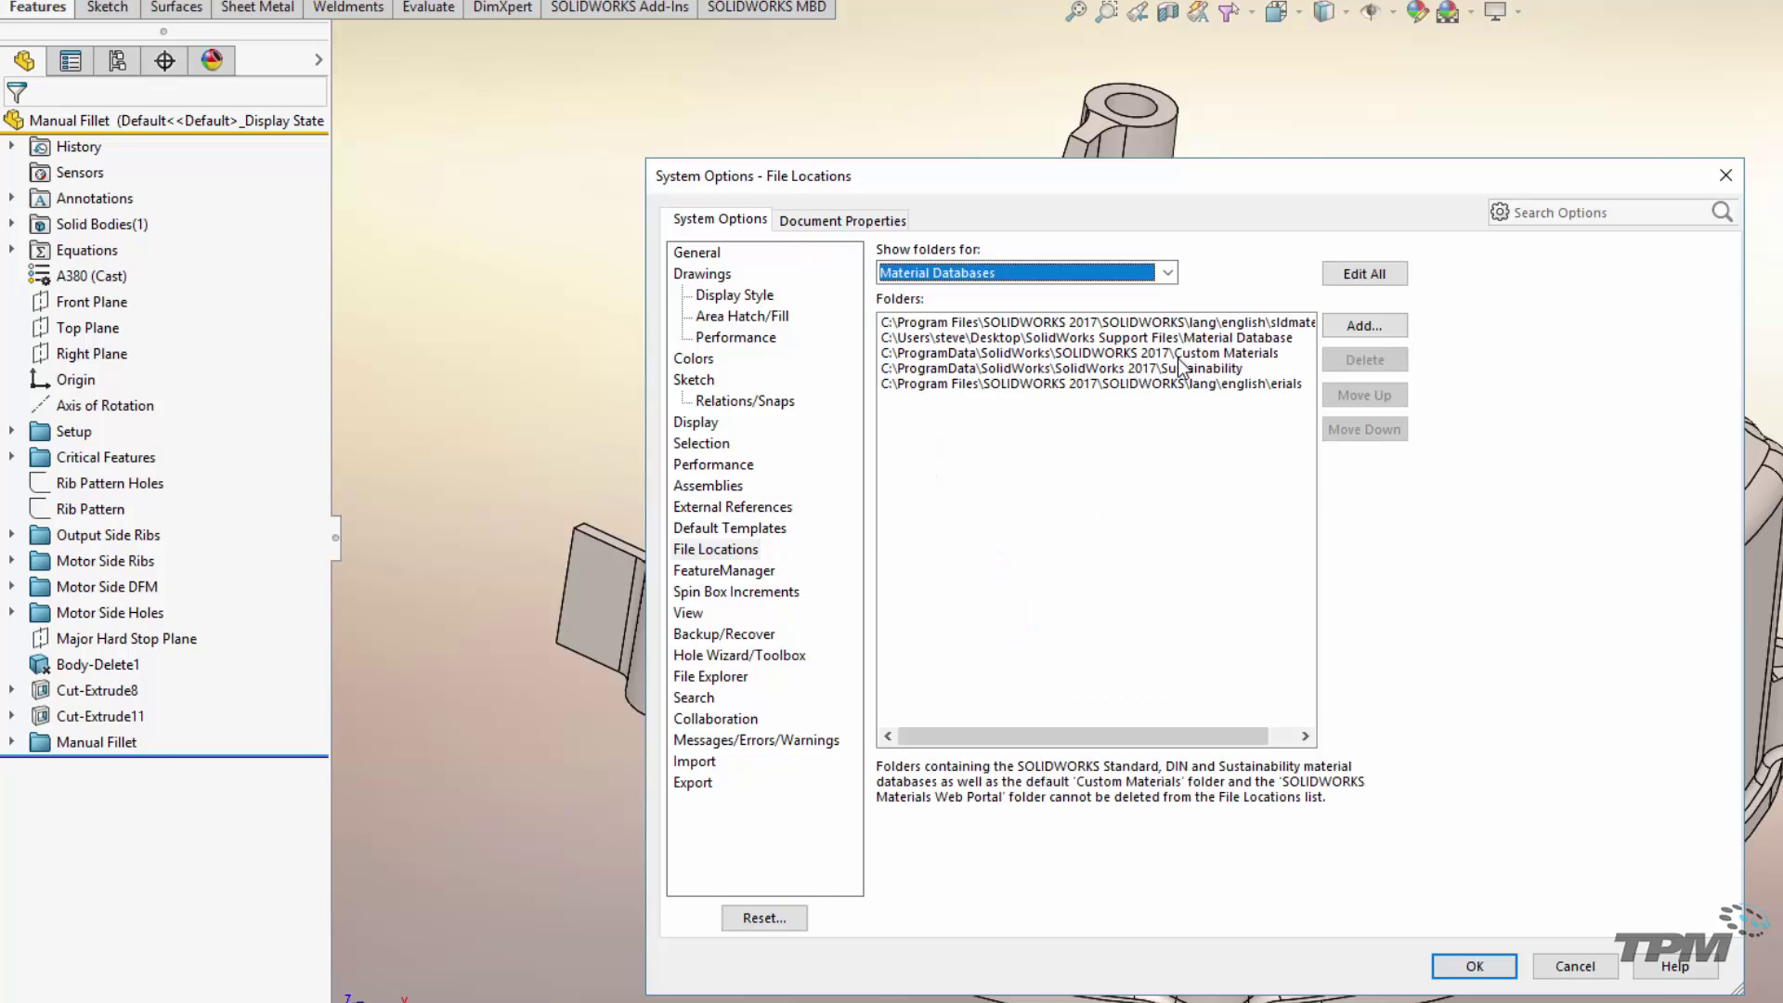
click(1113, 326)
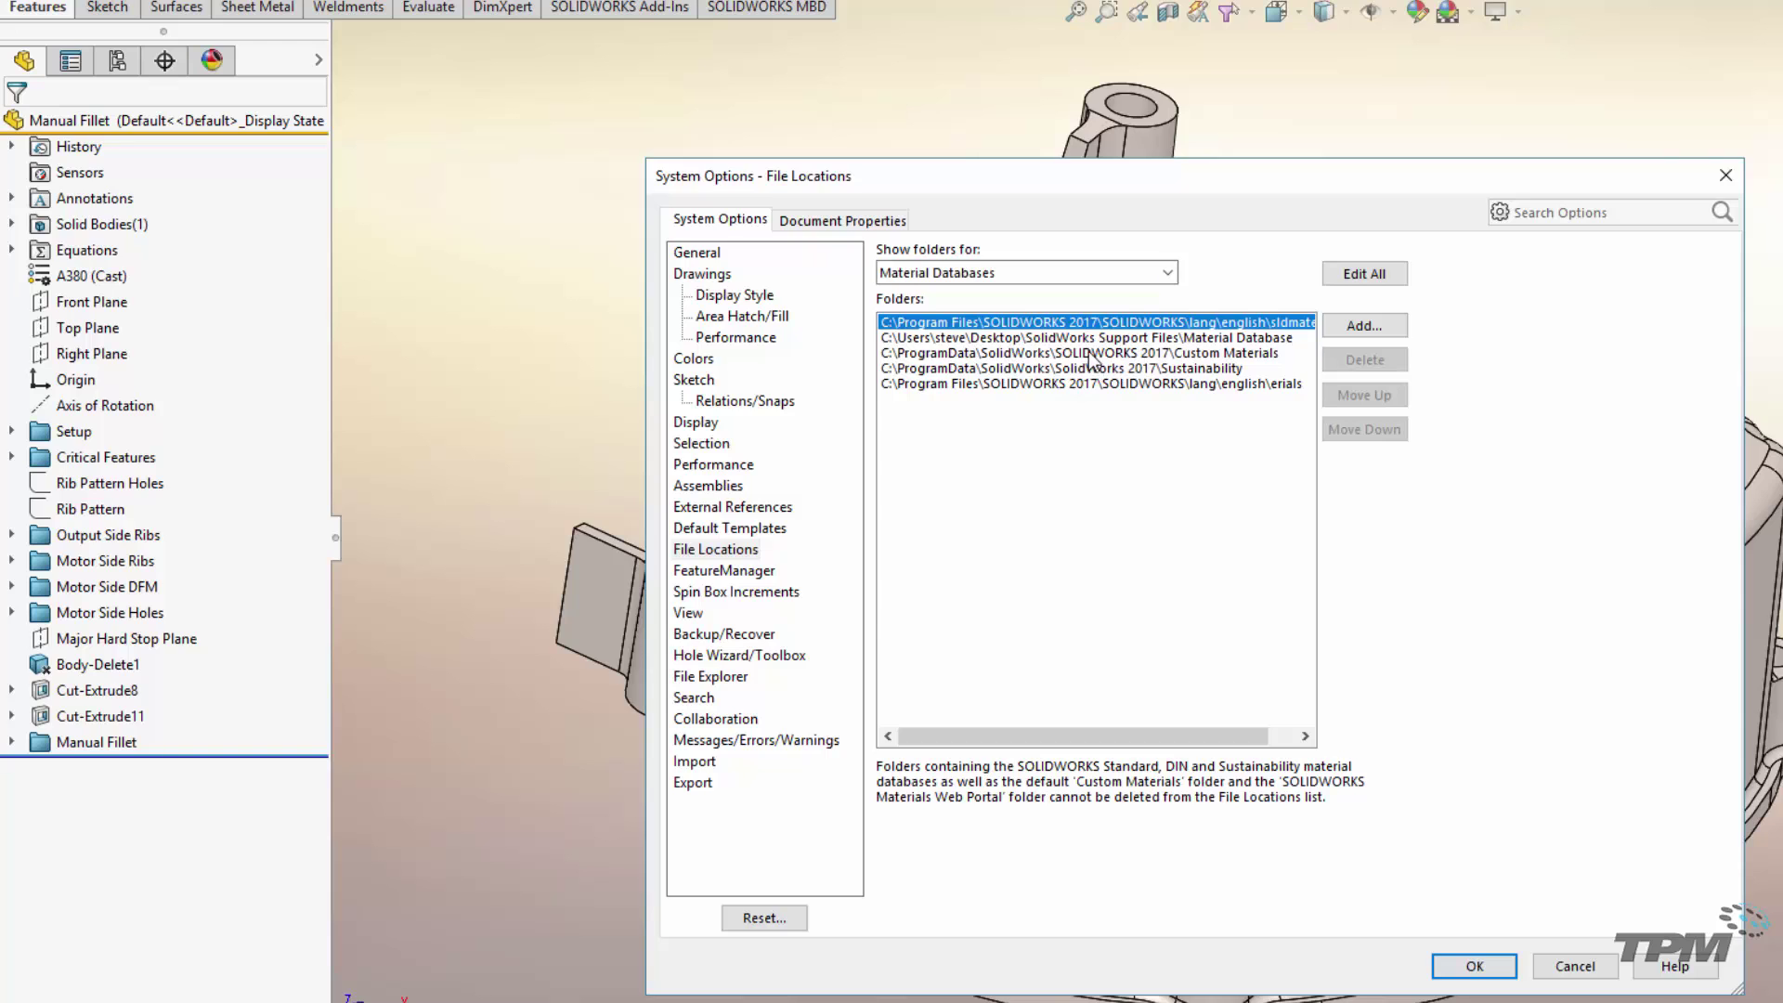
click(1093, 355)
click(1099, 370)
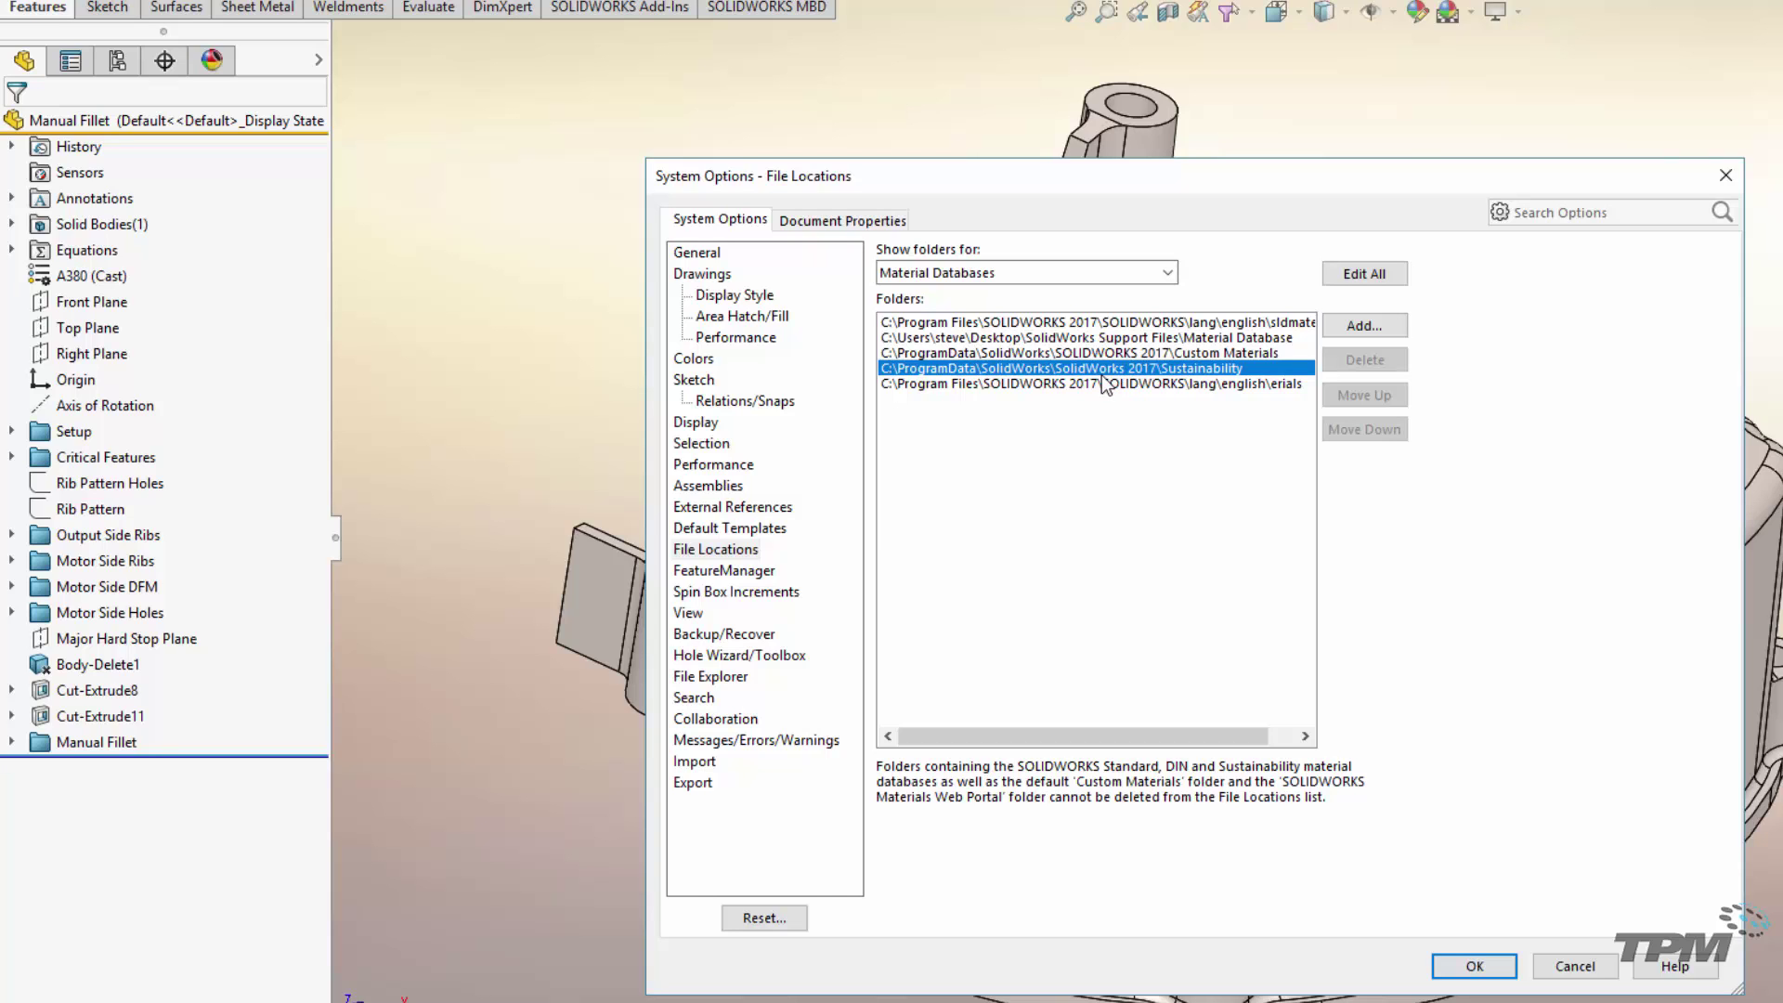
click(1123, 340)
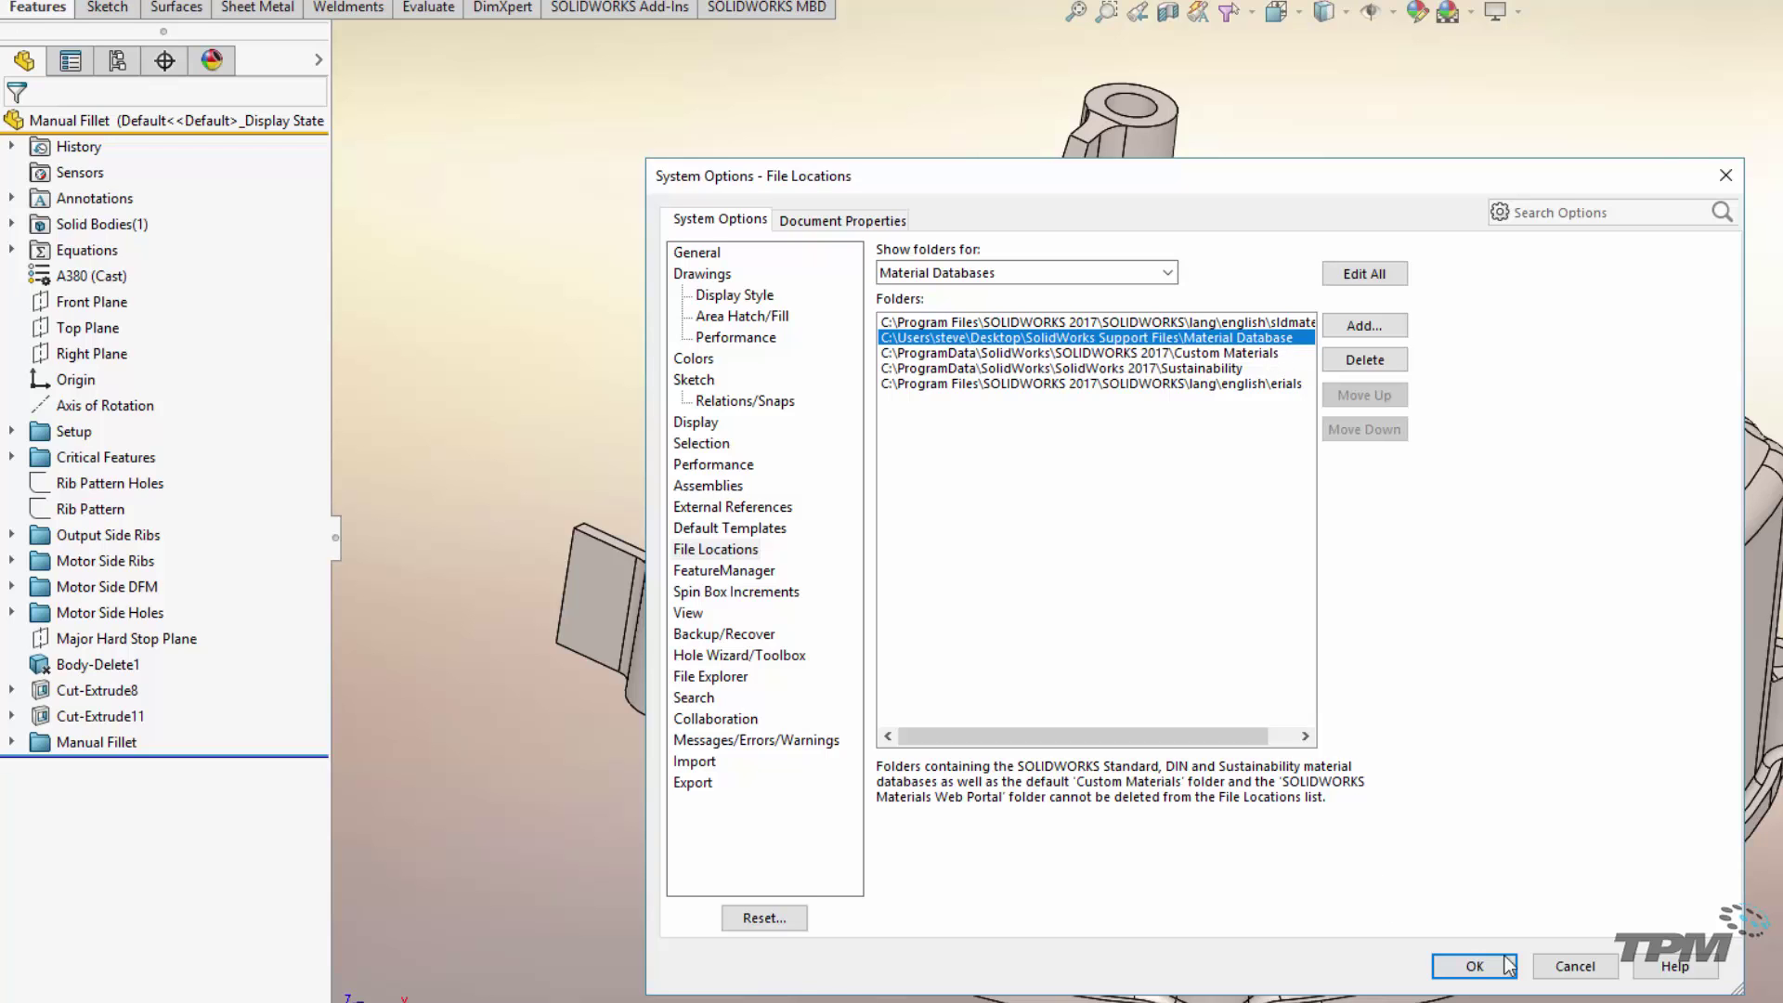
click(1478, 967)
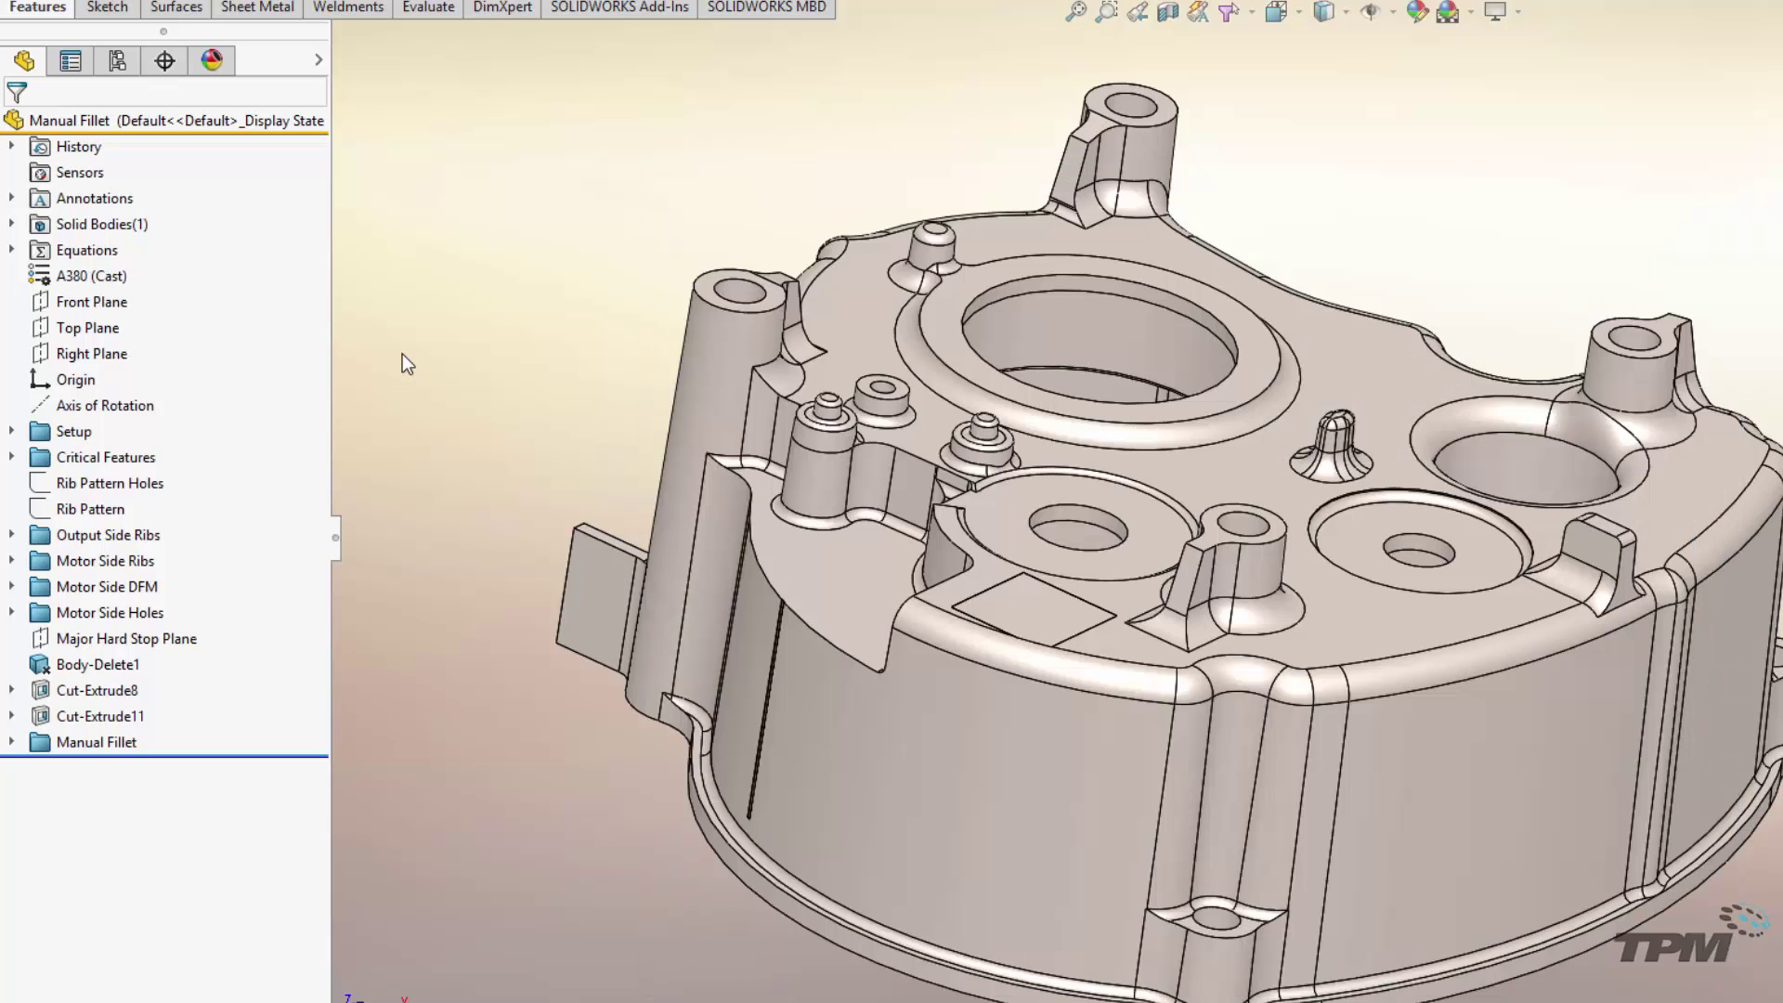
- Open the Edit Material dialog for the part's A380 (Cast) material
right_click(110, 277)
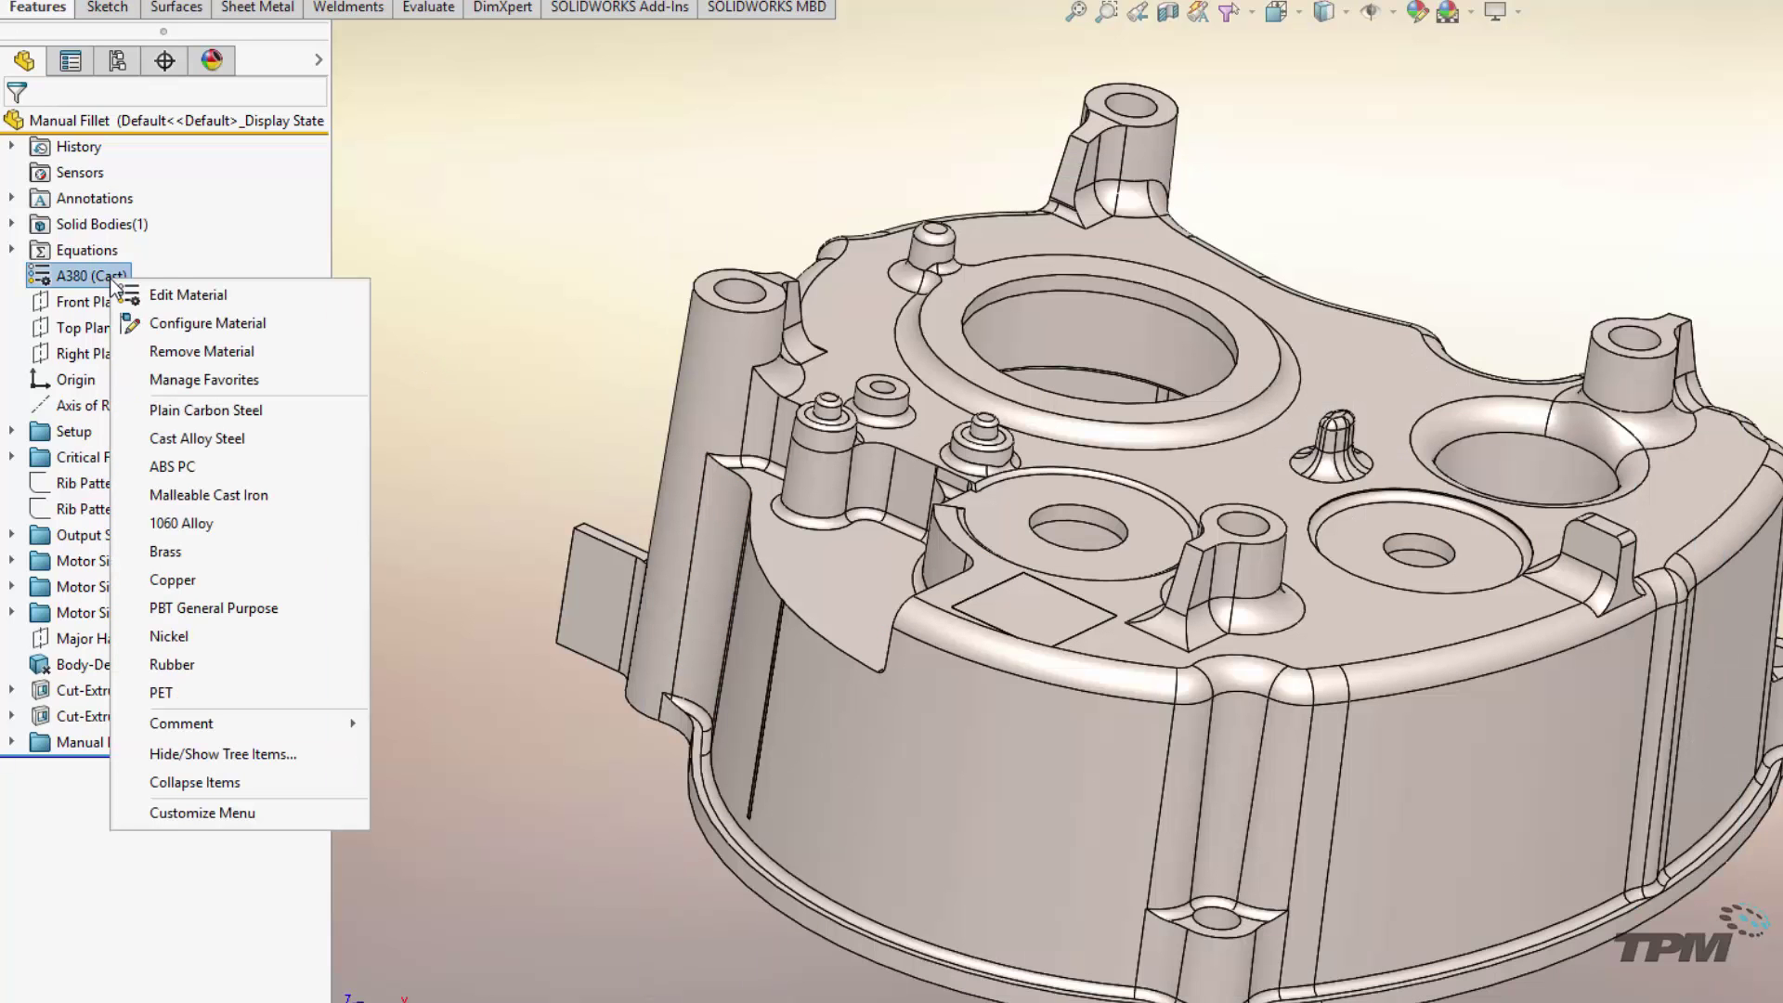
click(280, 303)
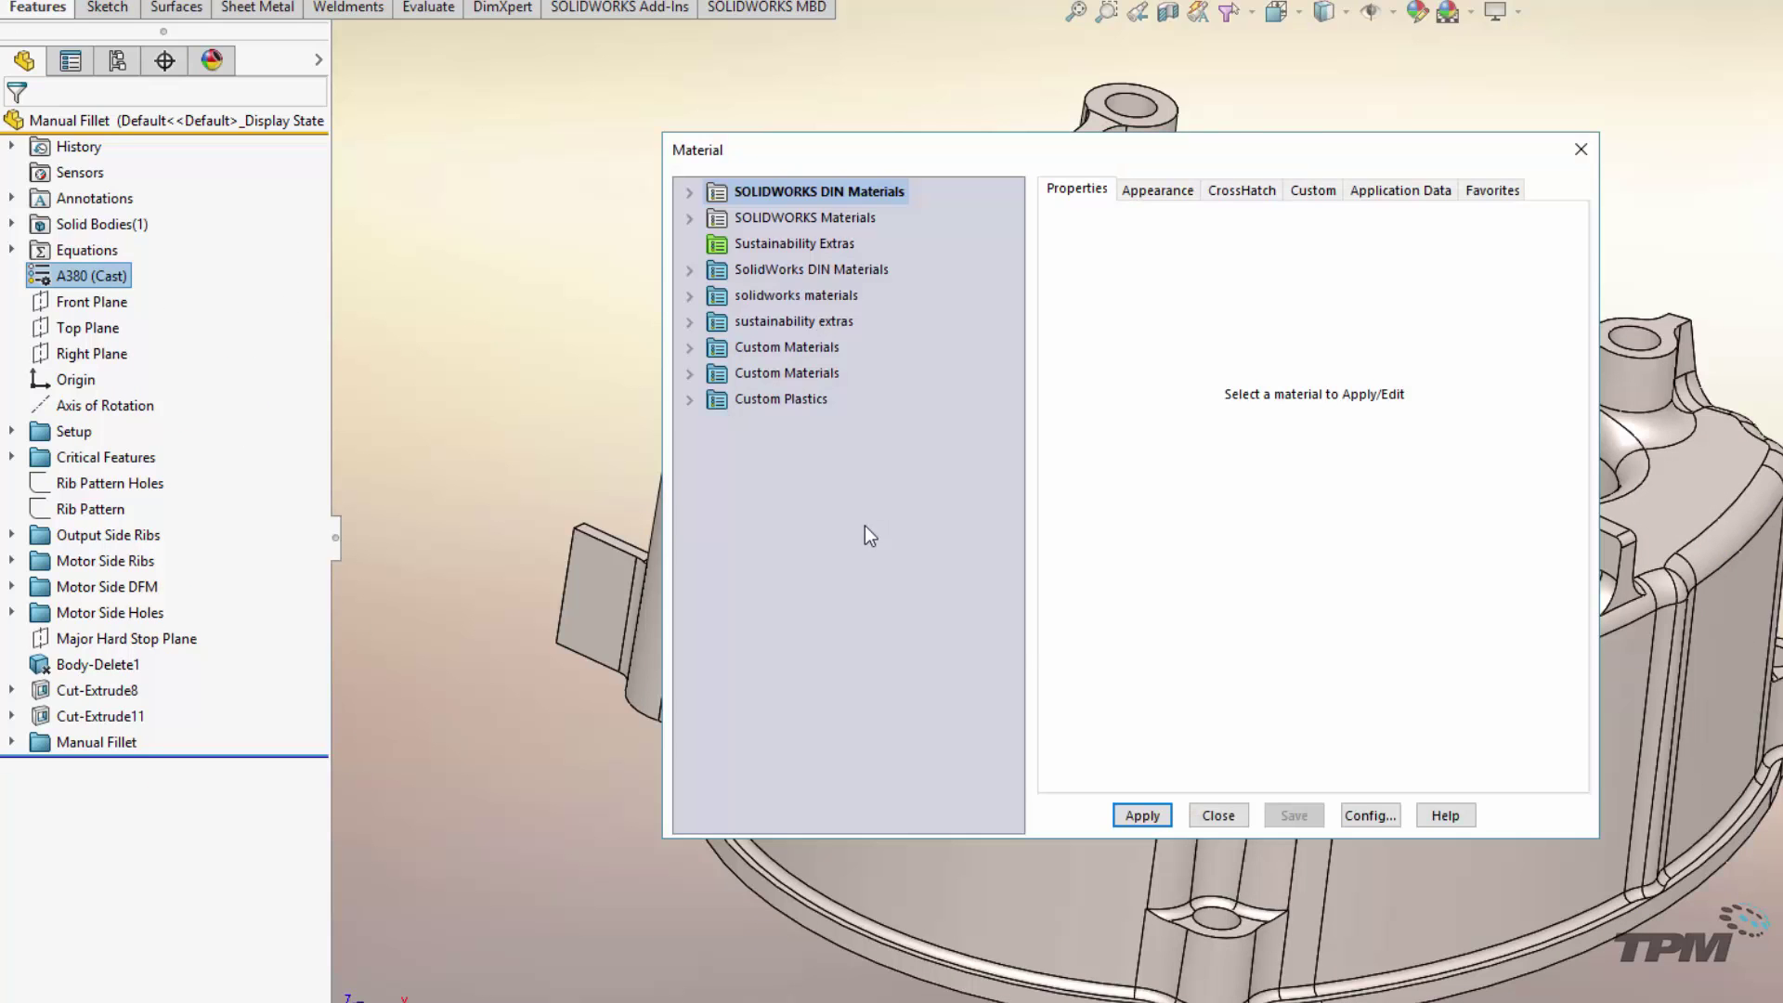
right_click(871, 498)
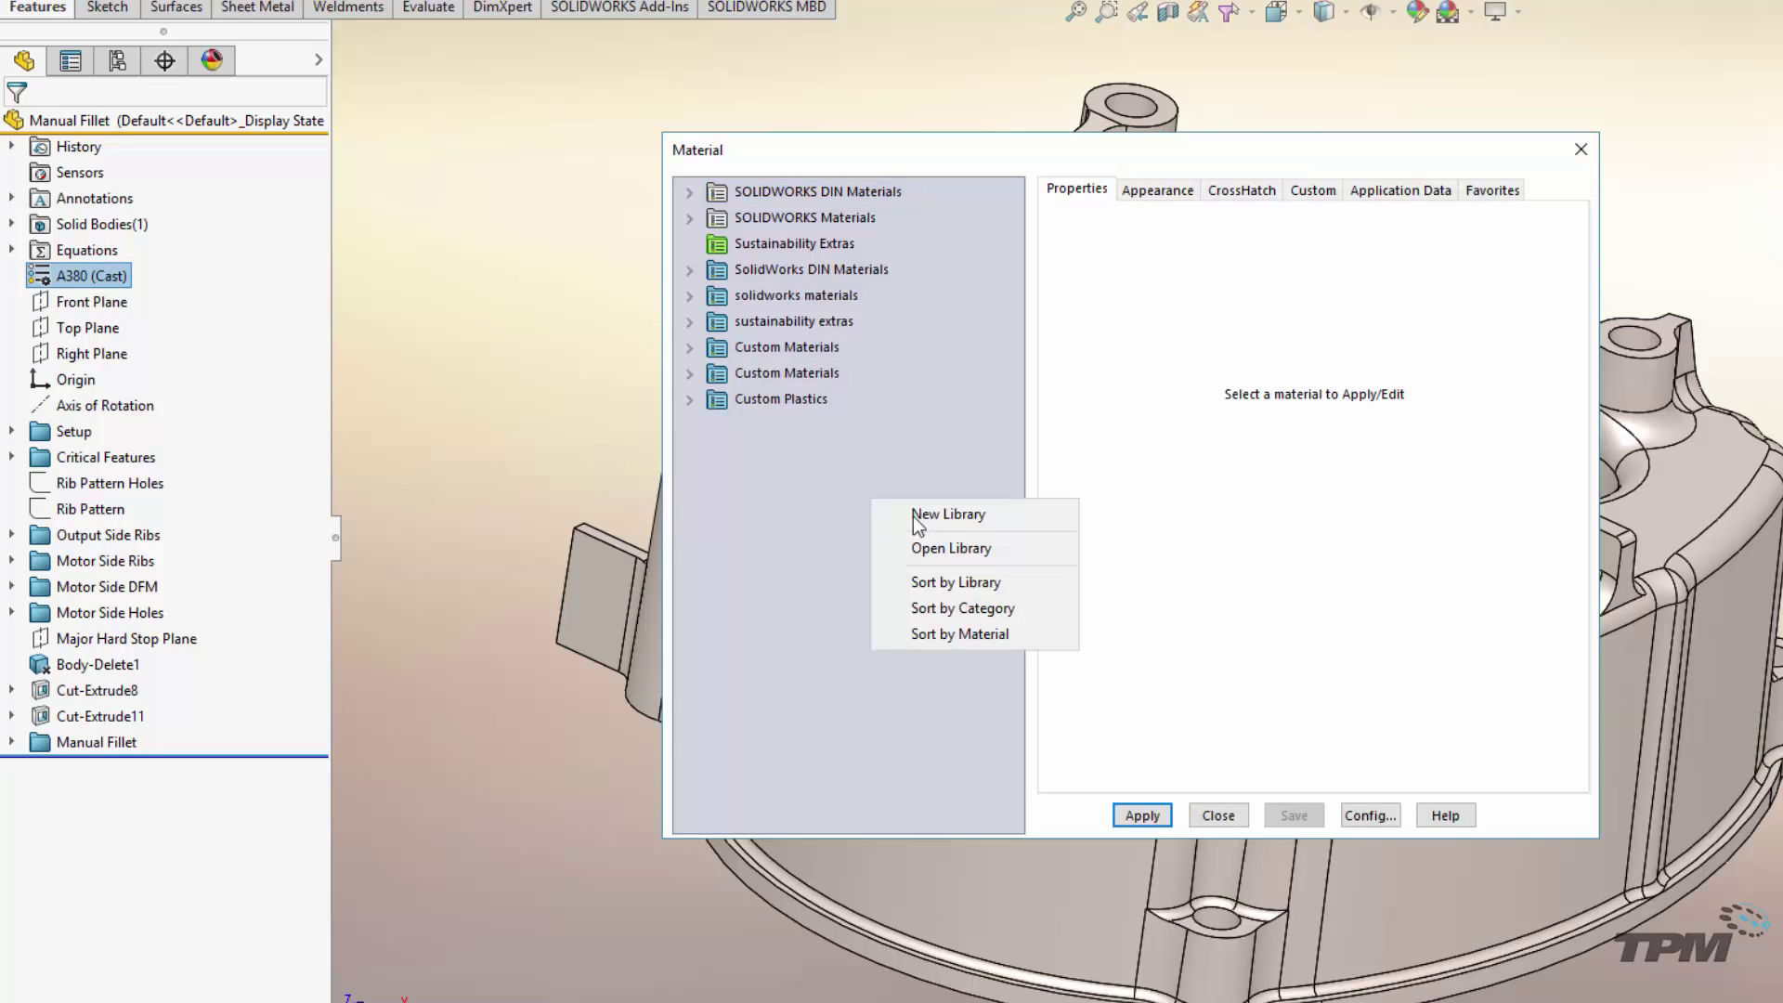
- Save a new library 'TMT Materials' in SolidWorks Support Files\Material Database
click(983, 514)
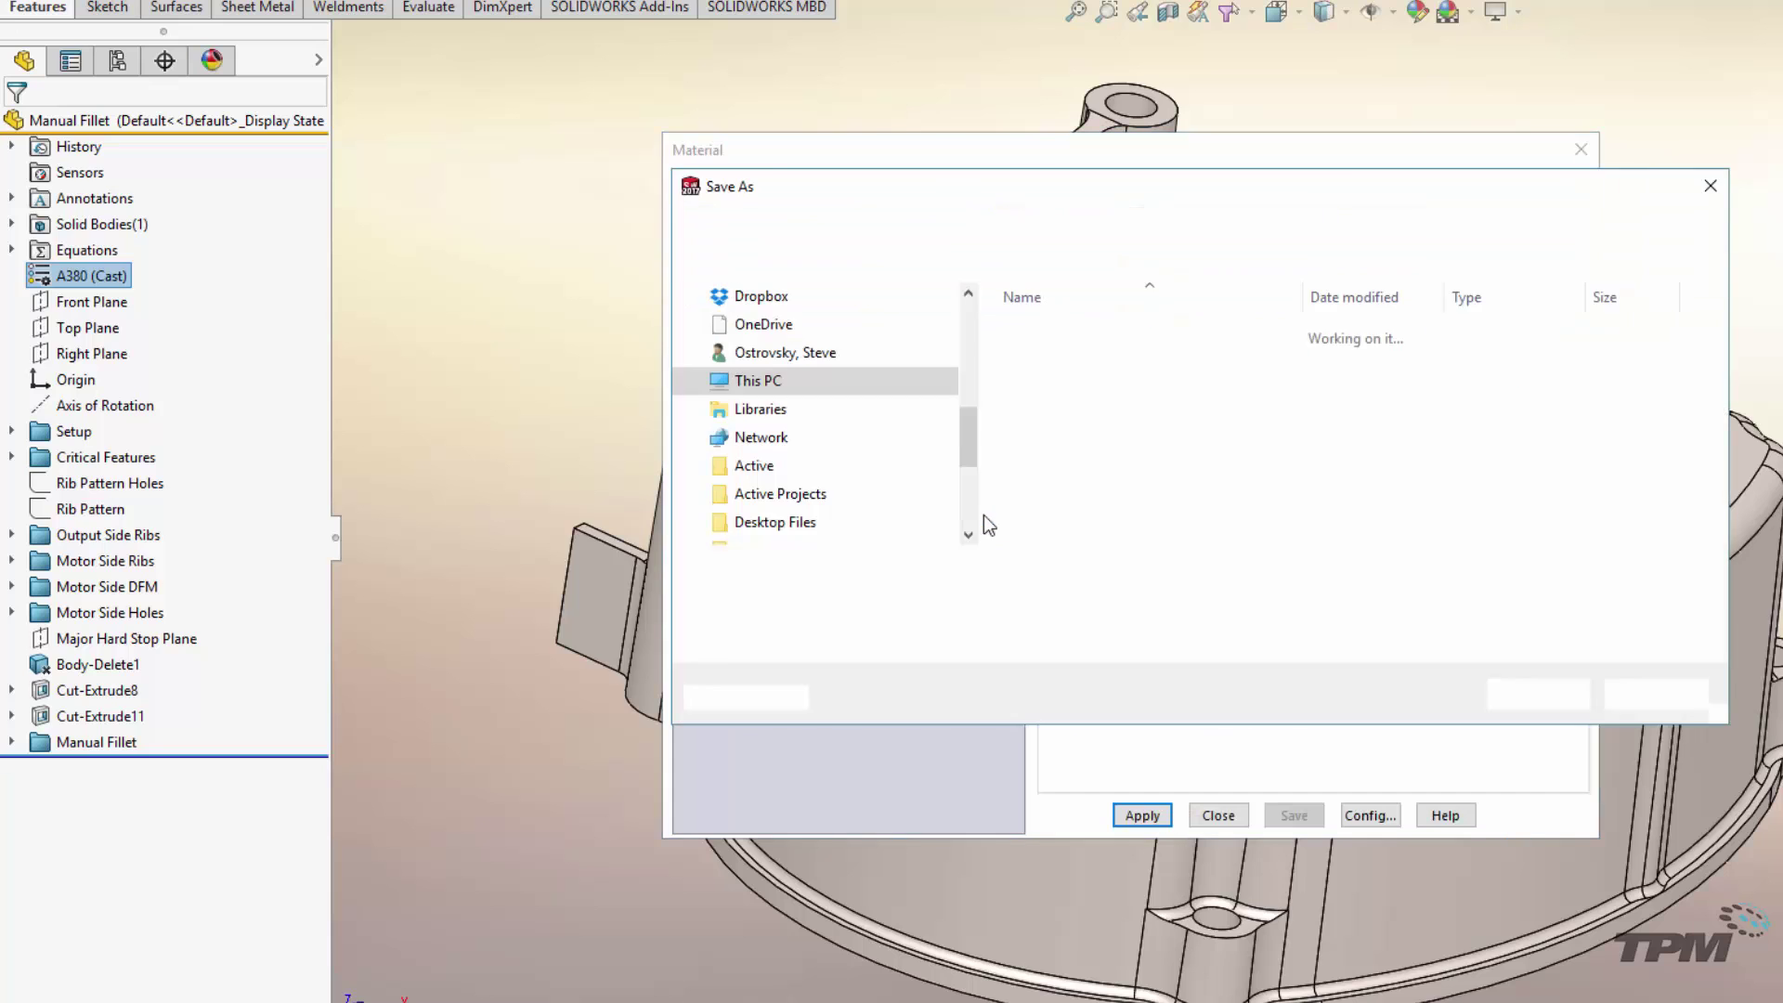
click(1357, 226)
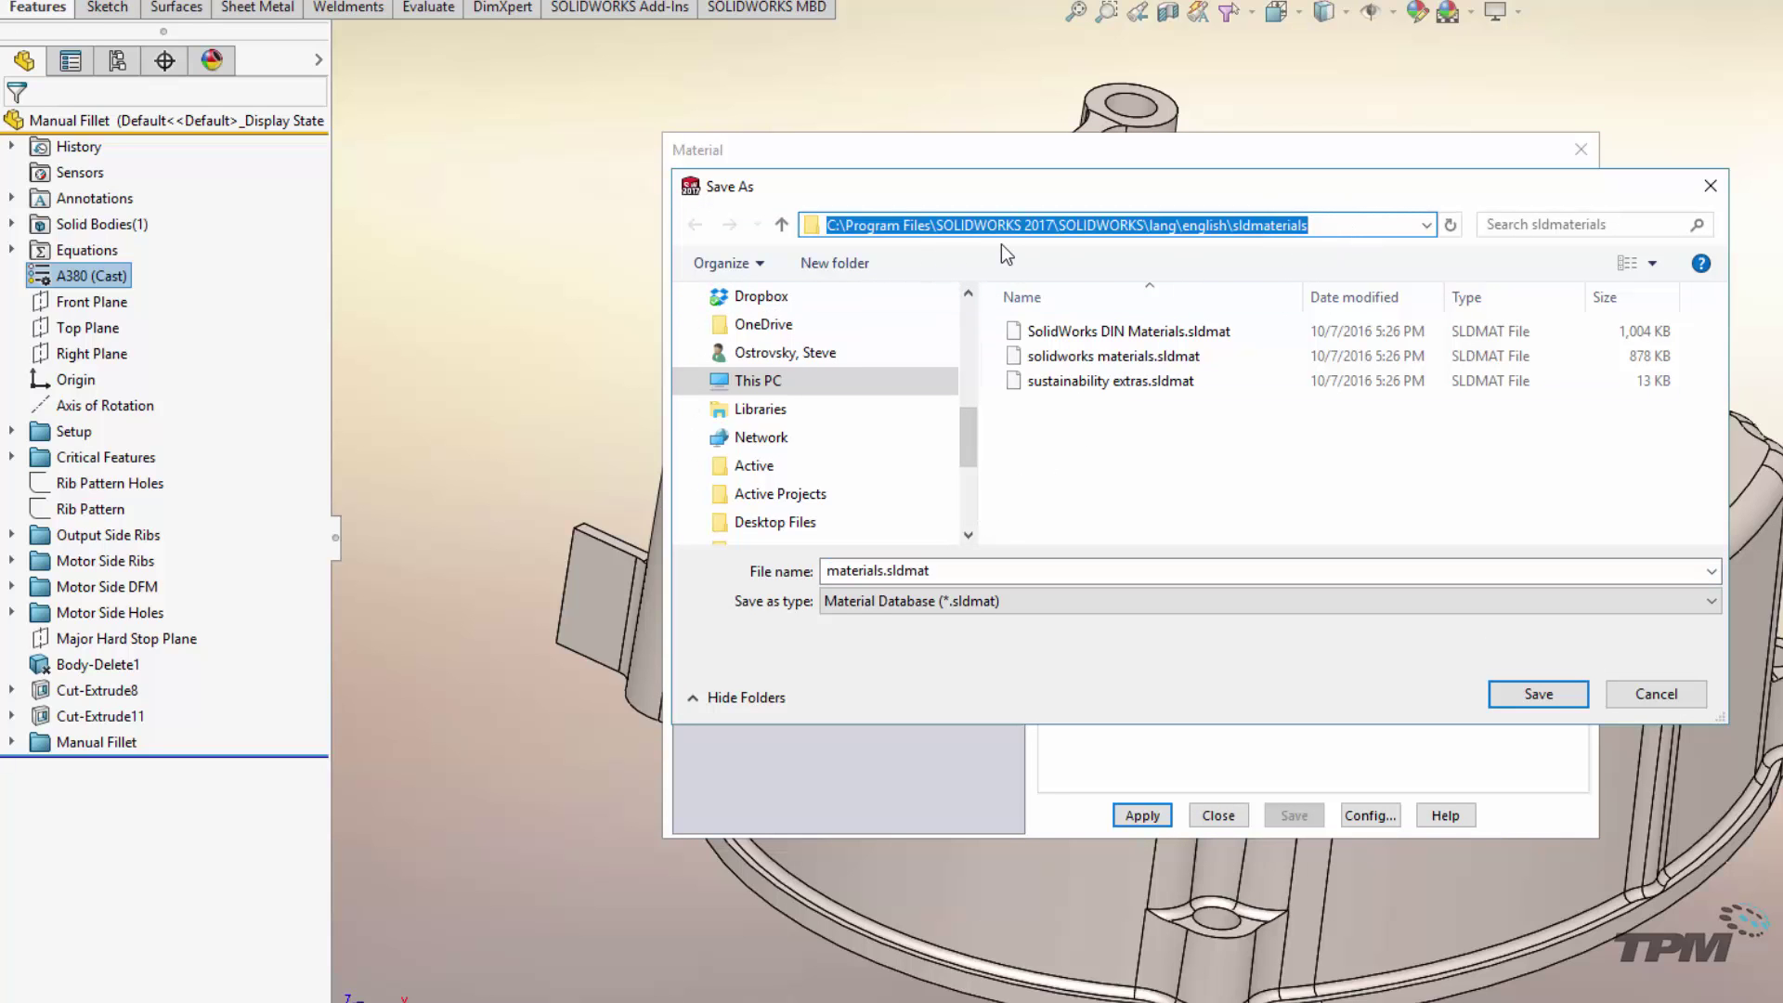
drag(969, 453, 980, 501)
click(810, 437)
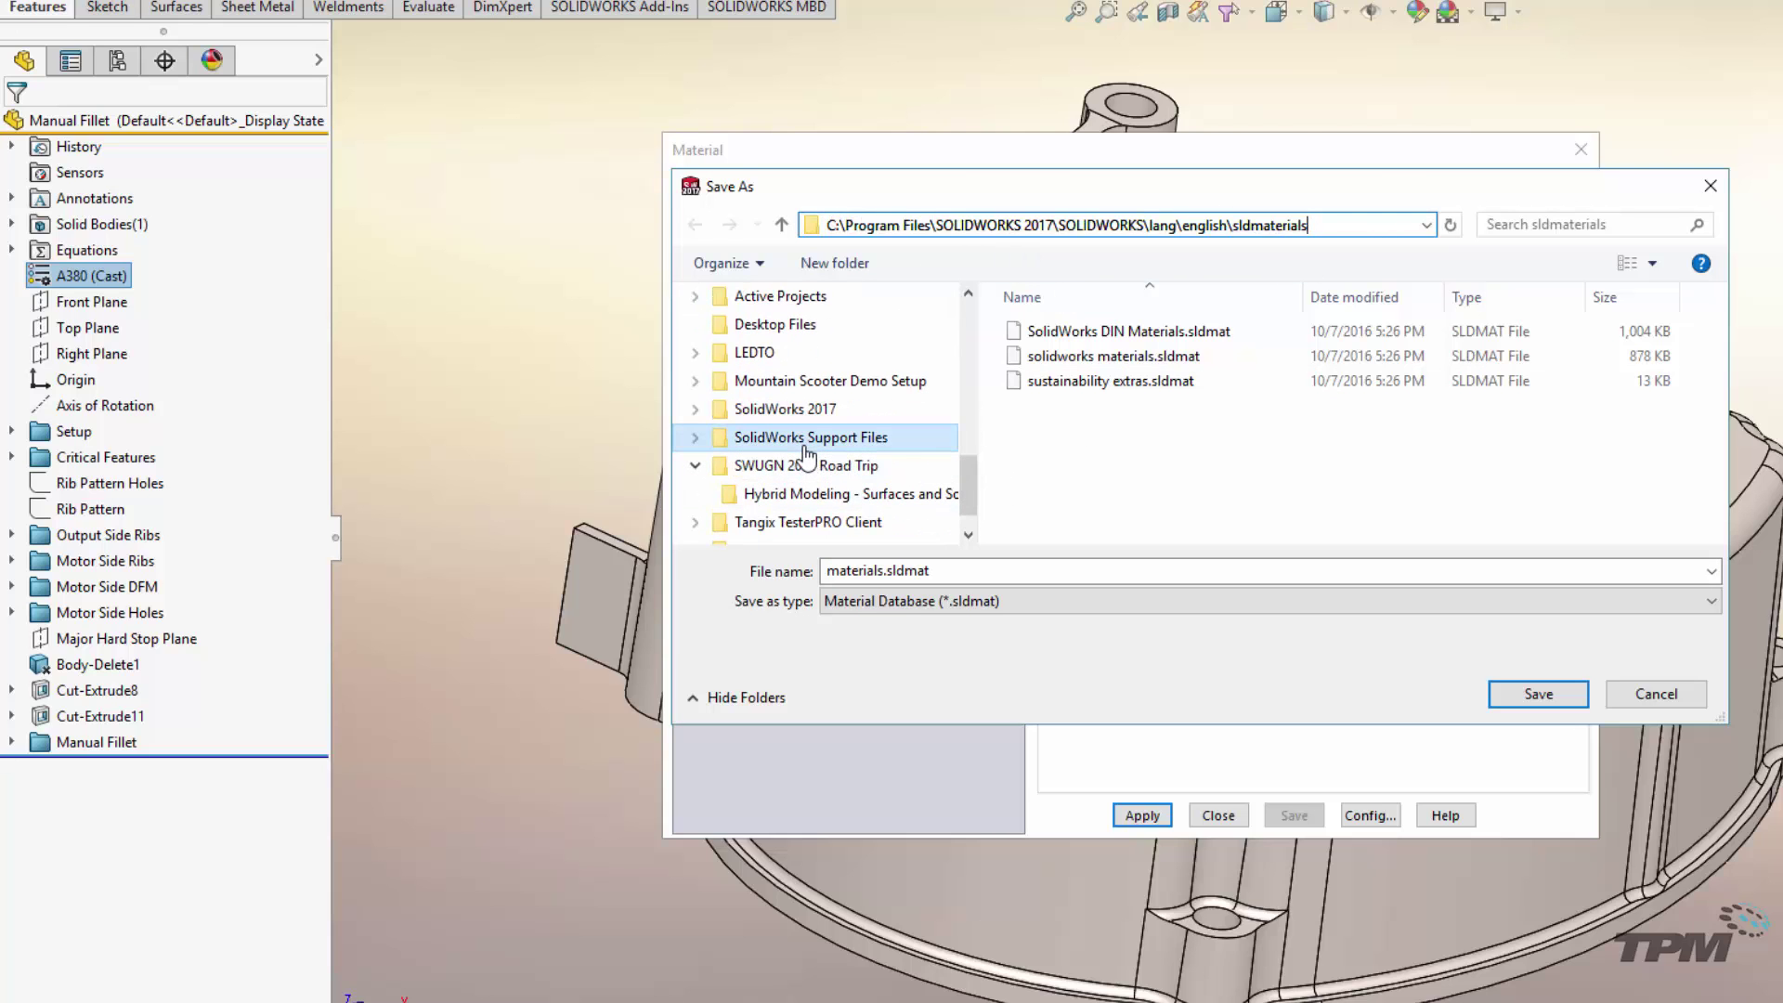
scroll(1106, 492, down, 2)
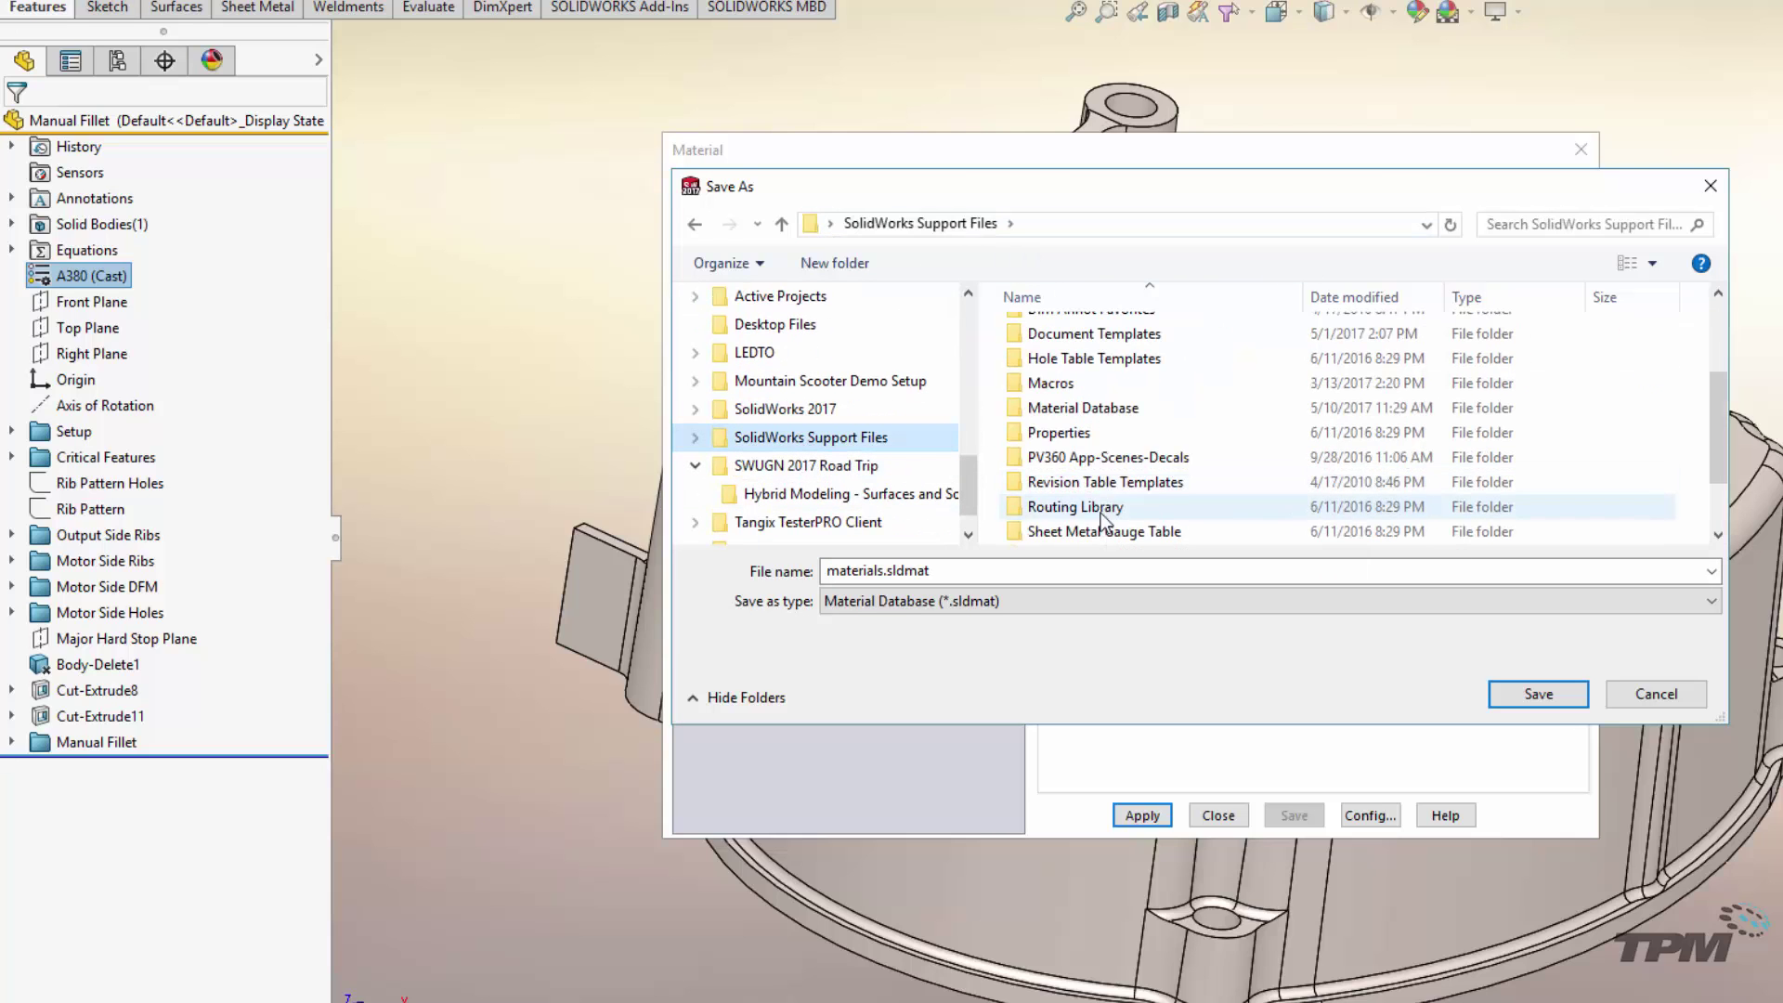
click(1118, 412)
double_click(1106, 409)
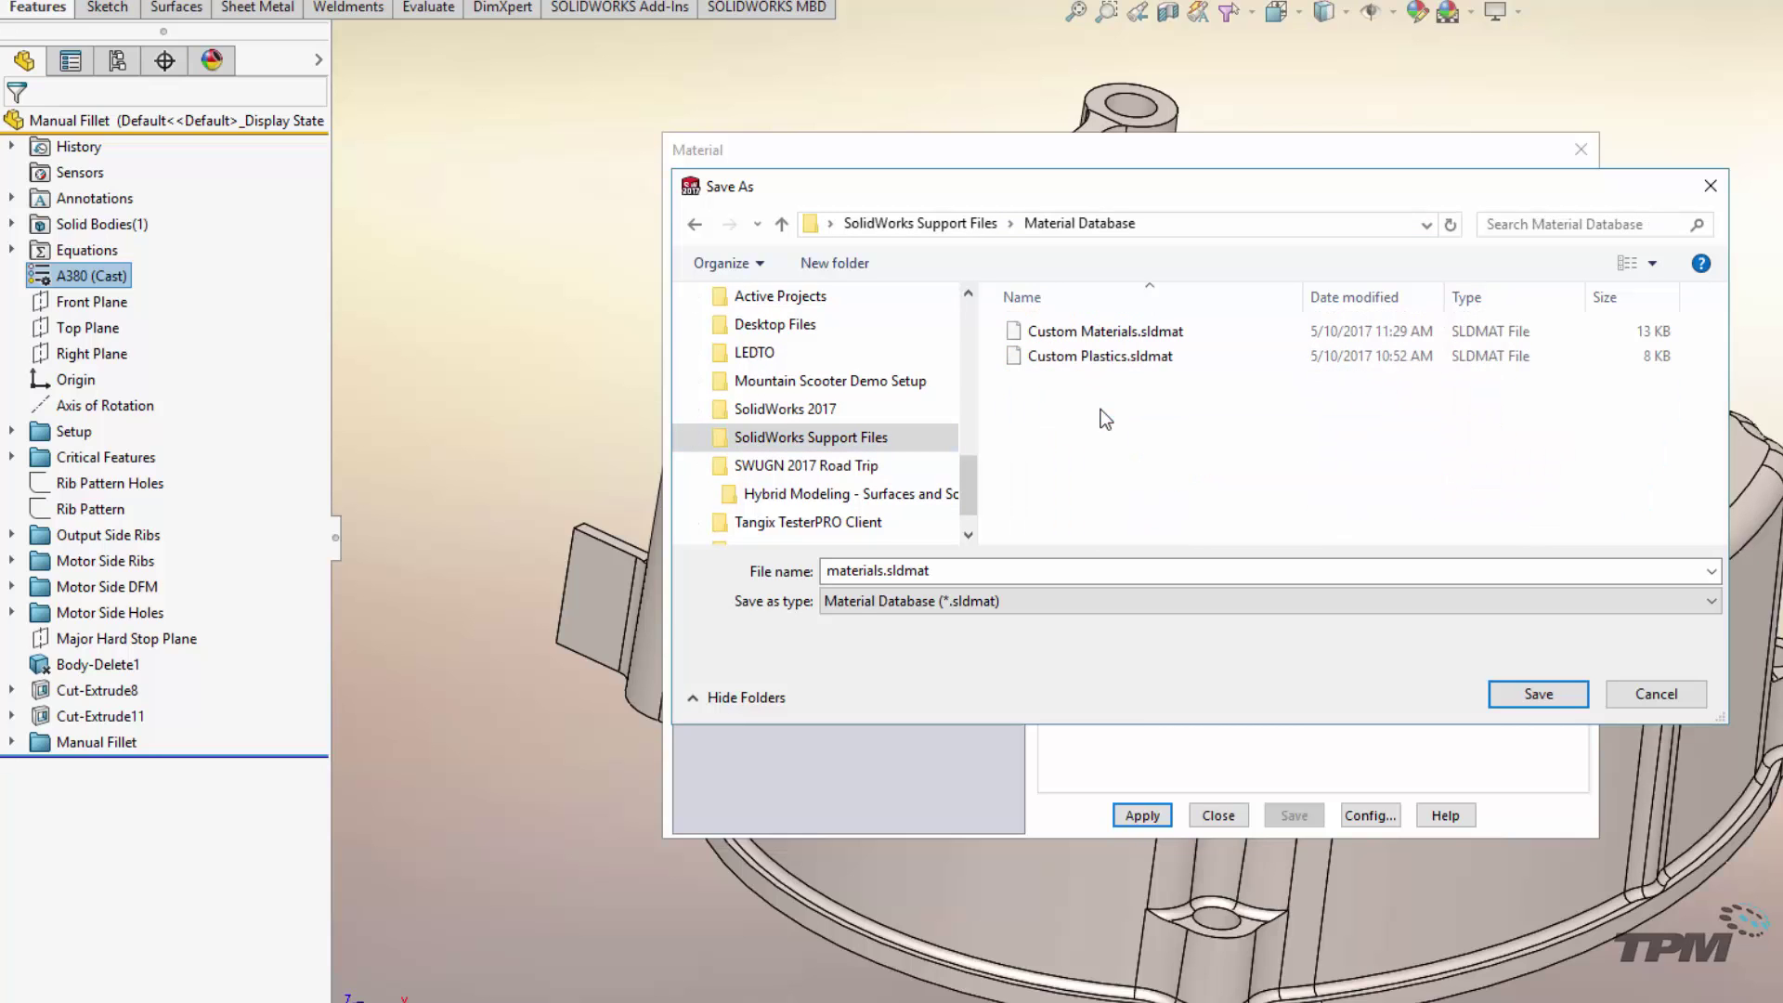
click(817, 572)
text(TMT Materials)
click(1530, 697)
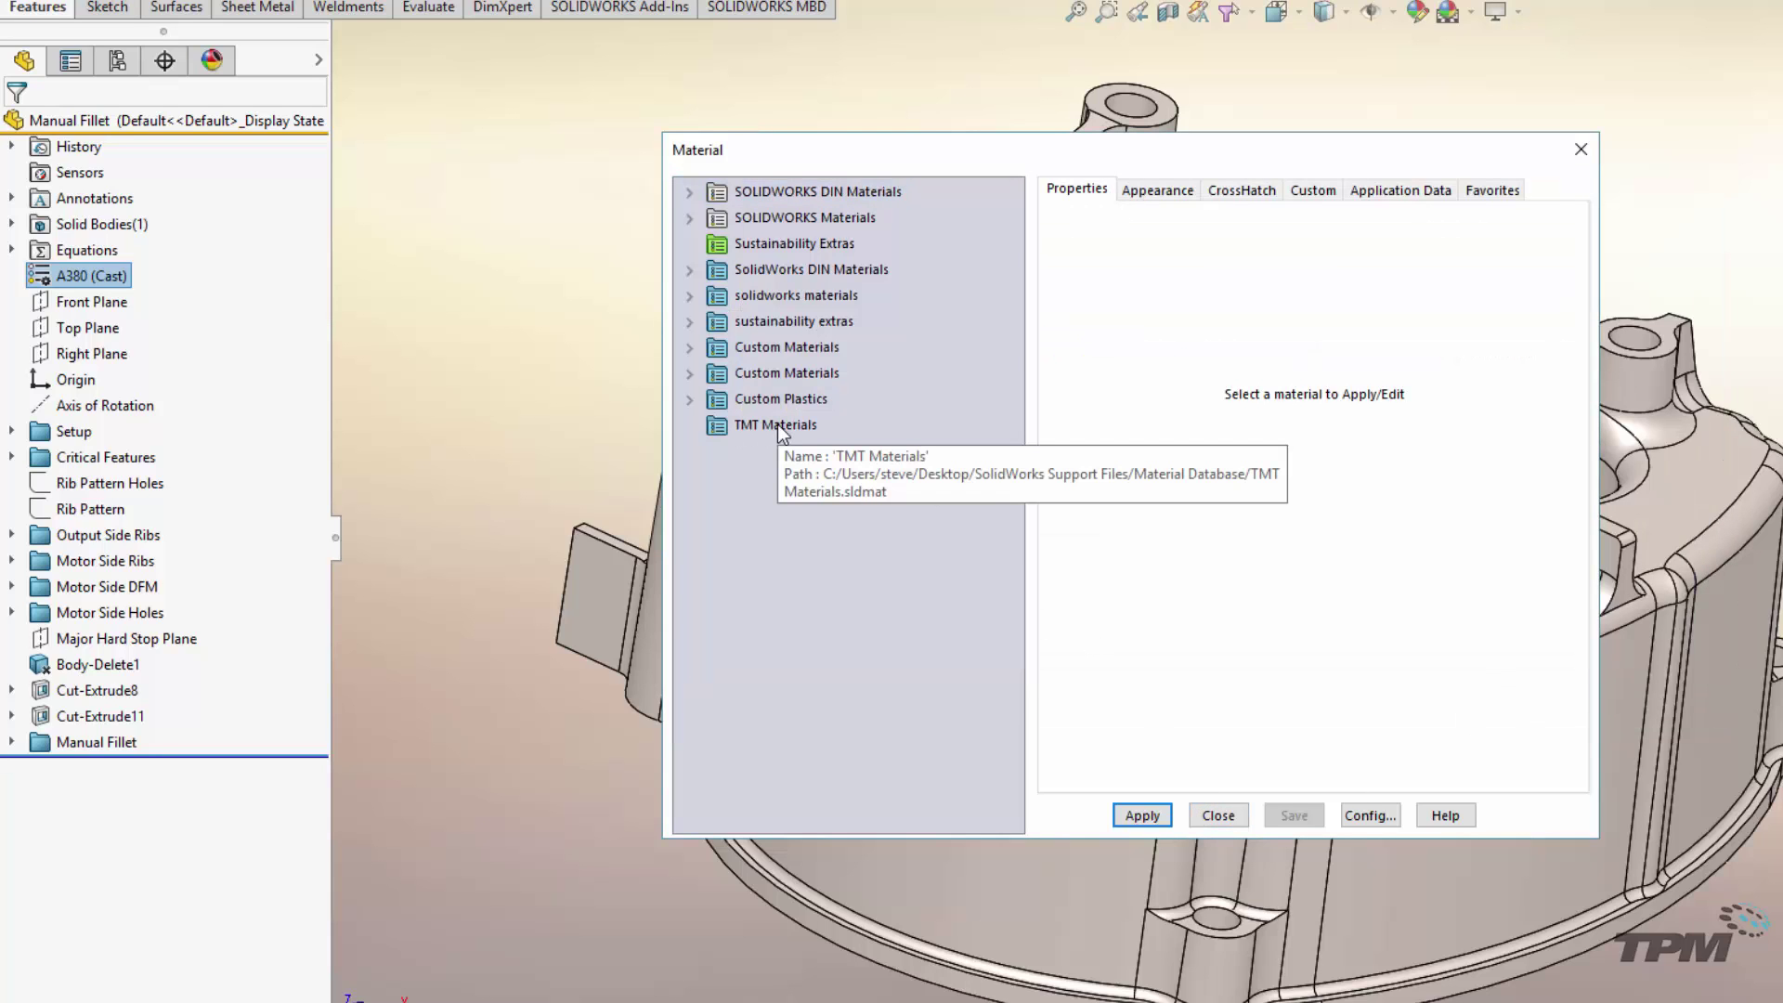
- Add Metals and Plastics categories to the TMT Materials library
right_click(777, 425)
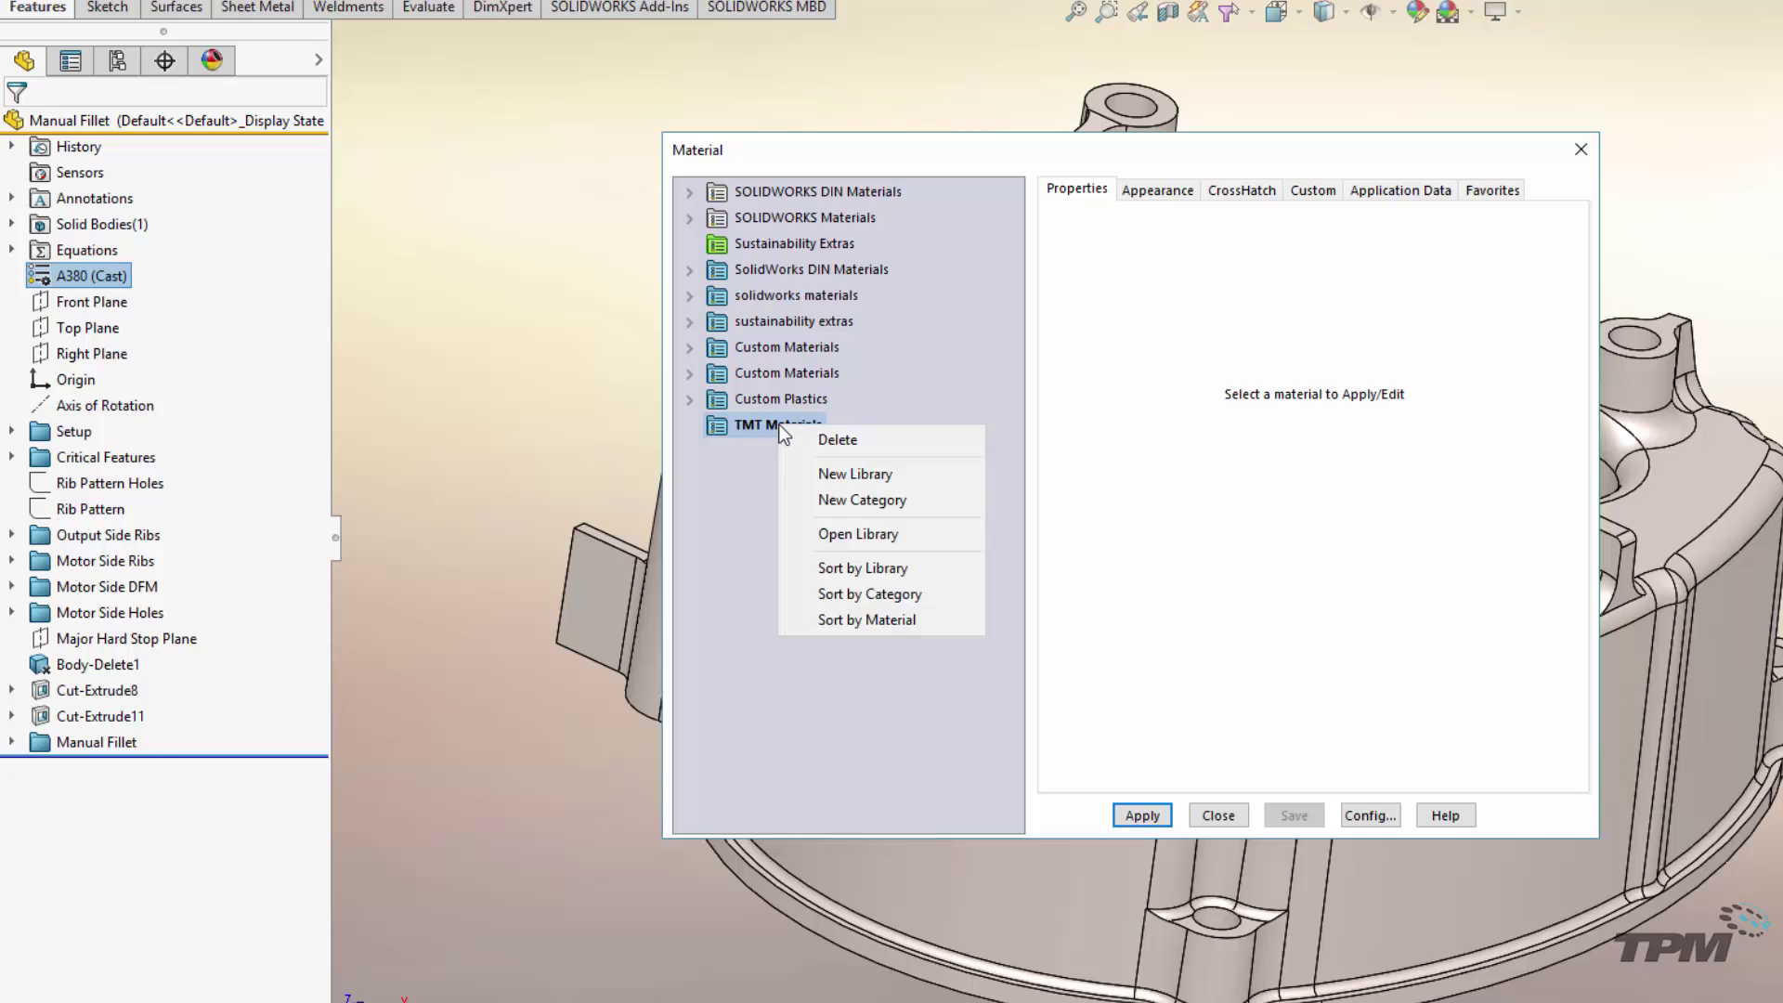
click(879, 497)
text(Metals)
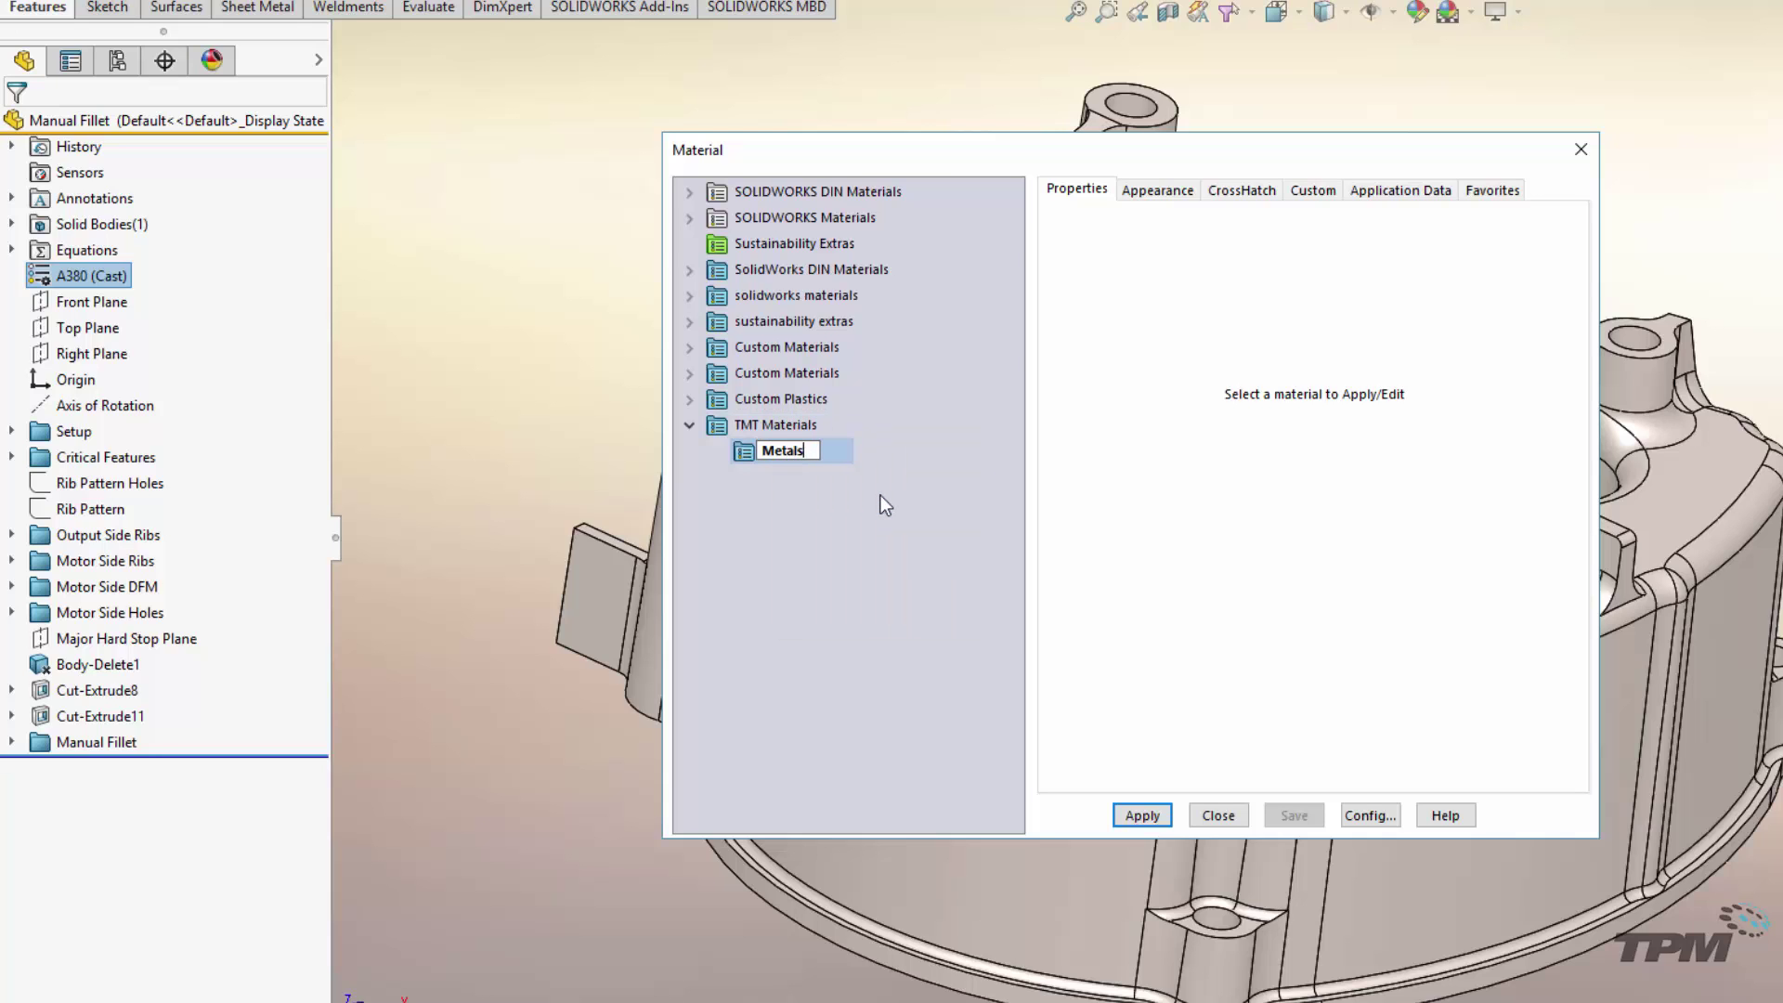
key(Return)
right_click(807, 429)
click(895, 505)
text(Plastics)
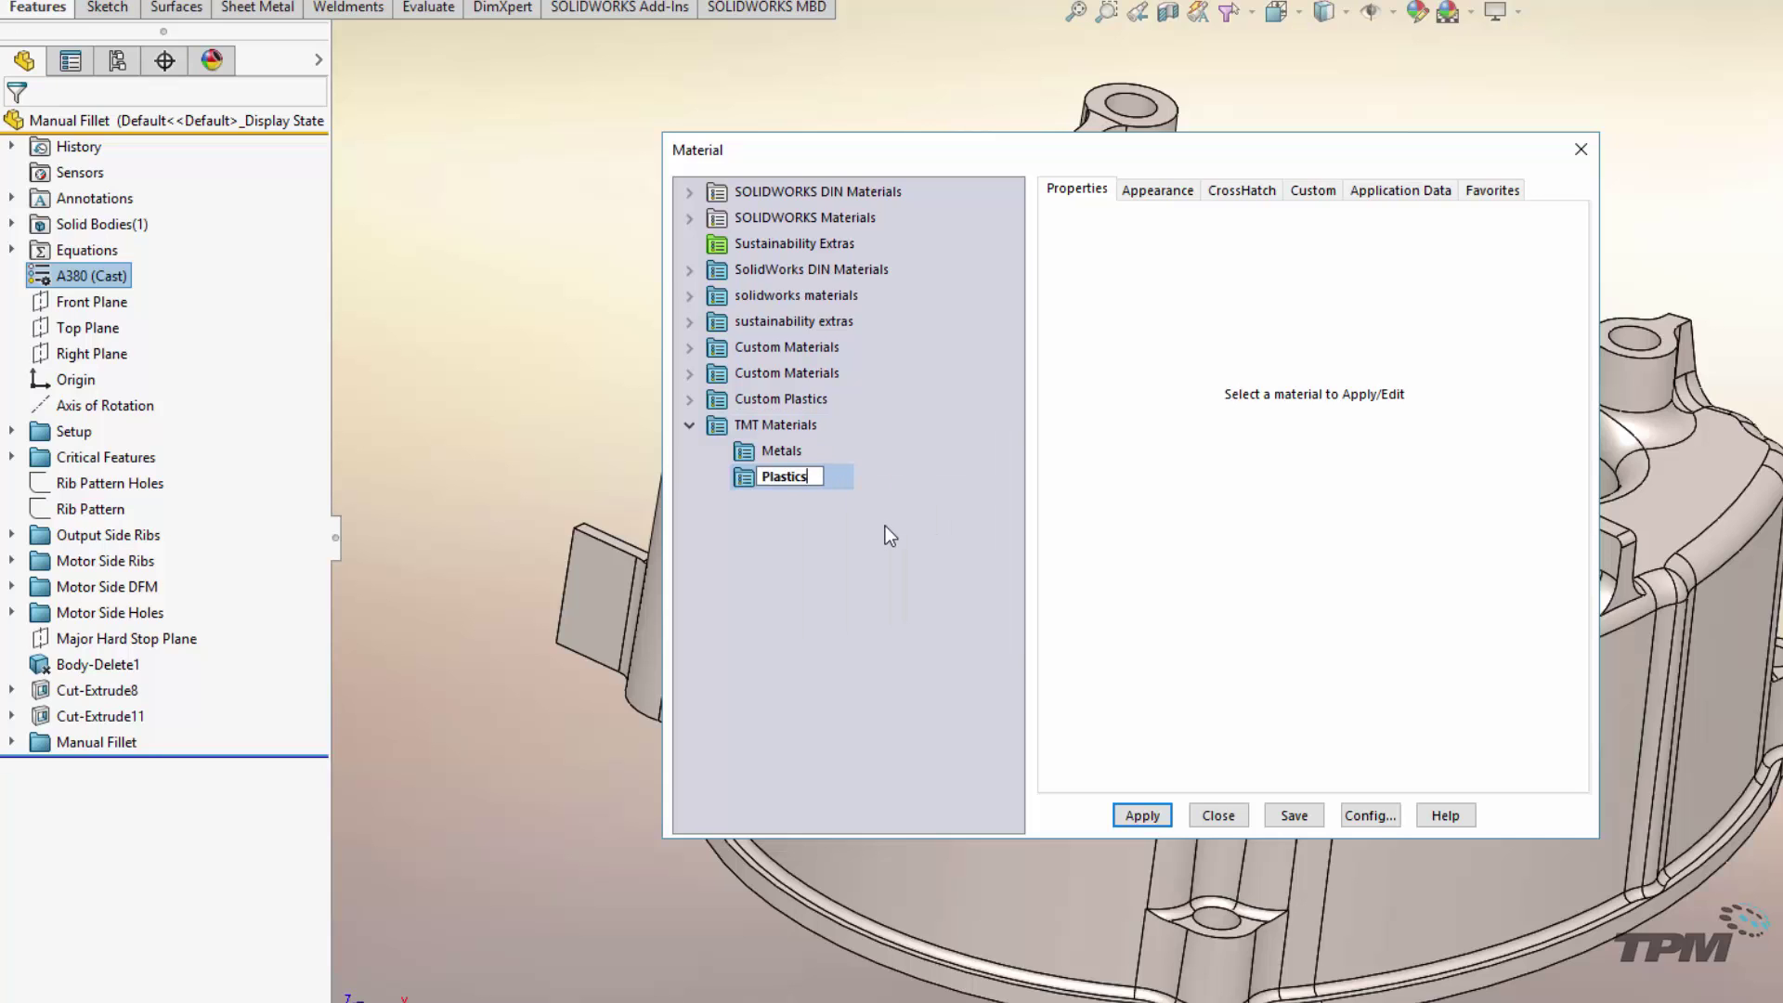
key(Return)
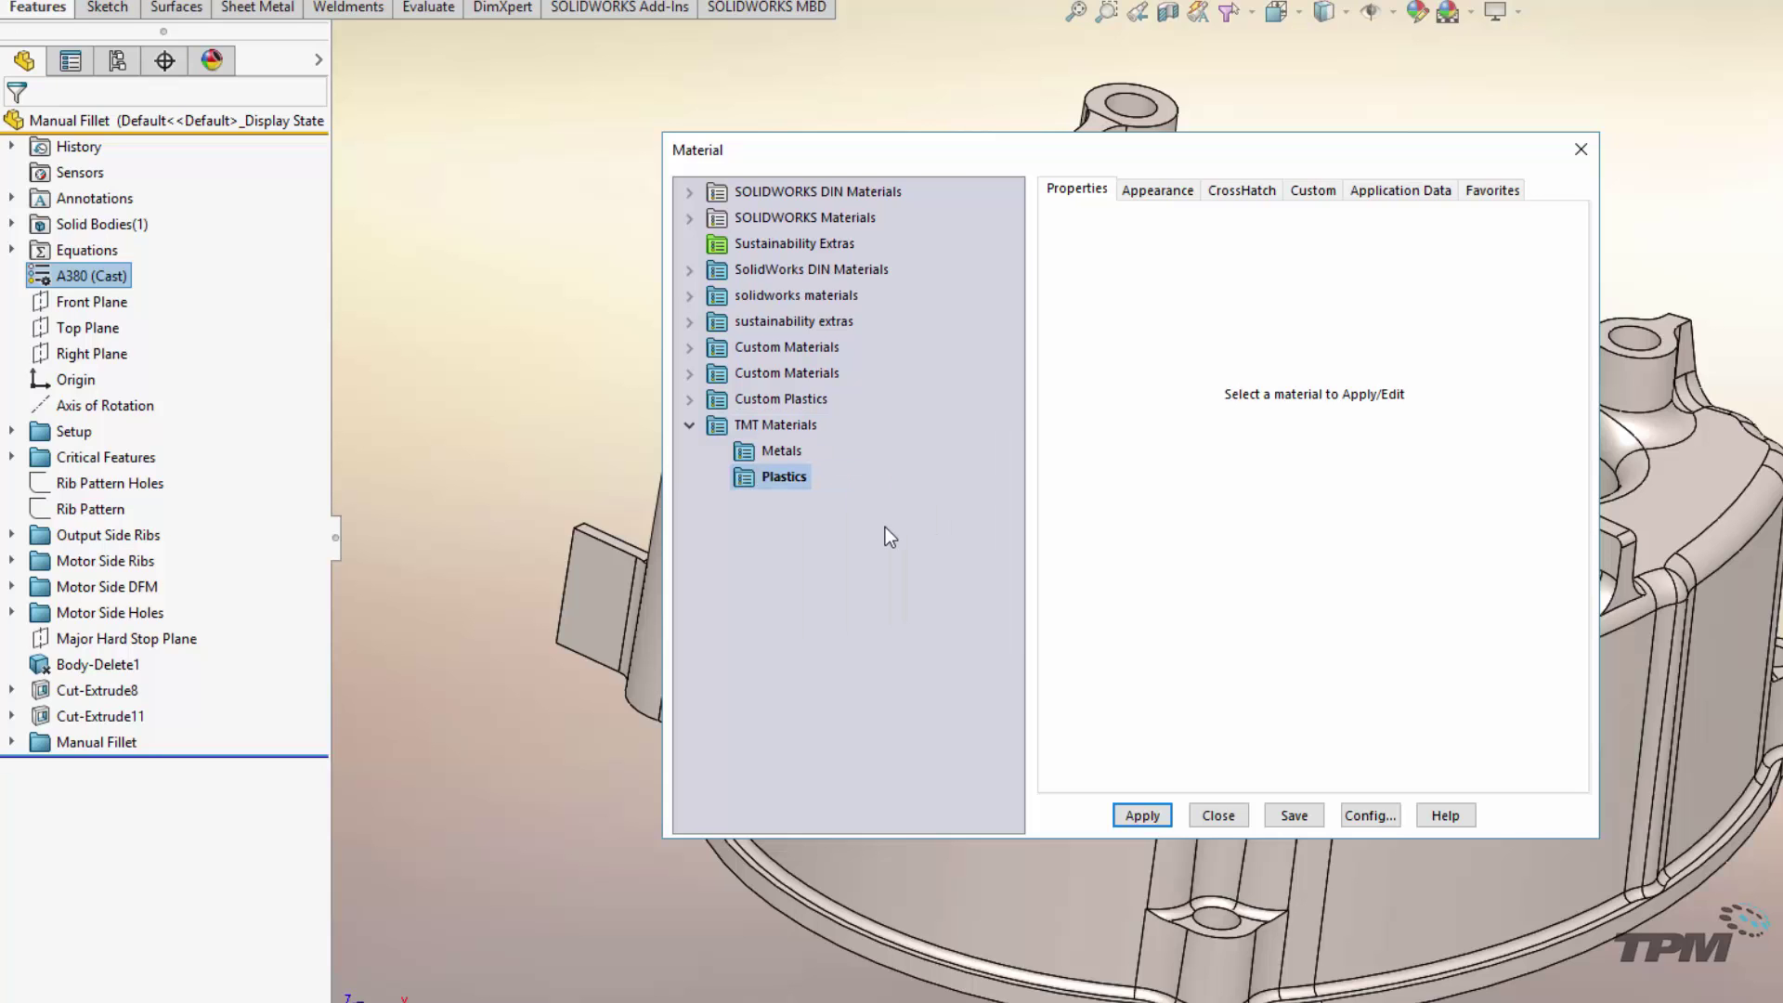
- Add materials Metal X, Metal Y and Metal Z under the Metals category
right_click(784, 455)
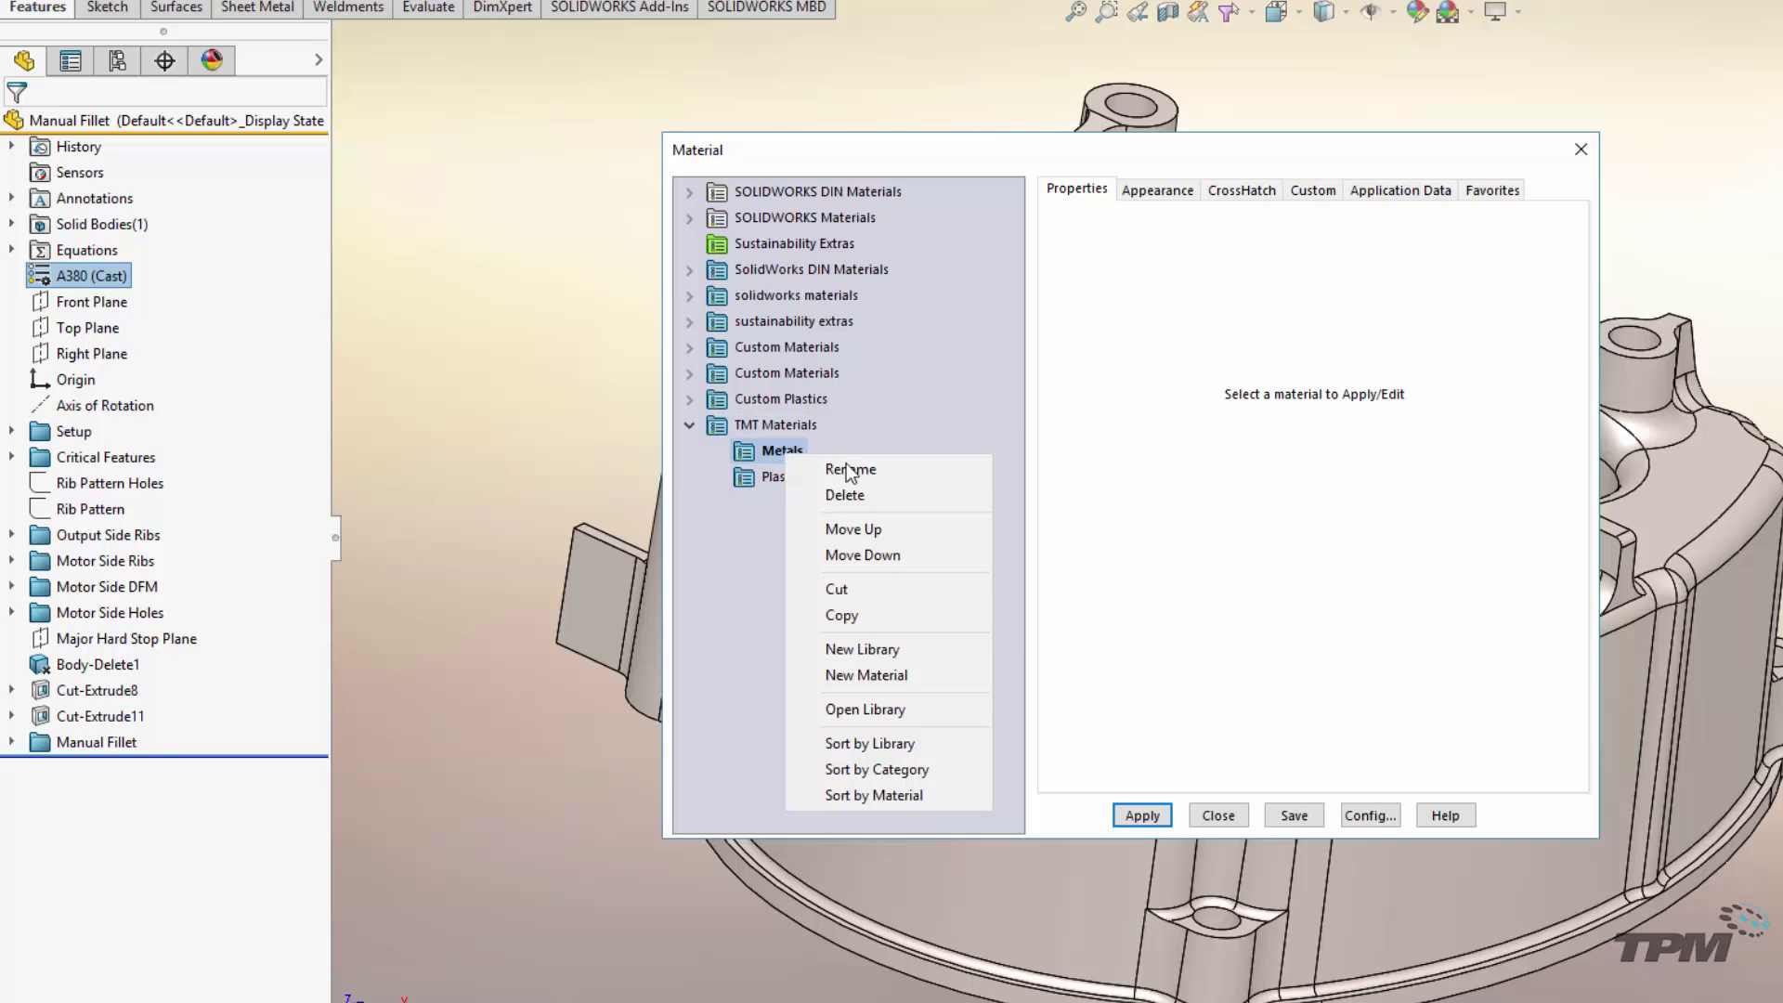
click(912, 676)
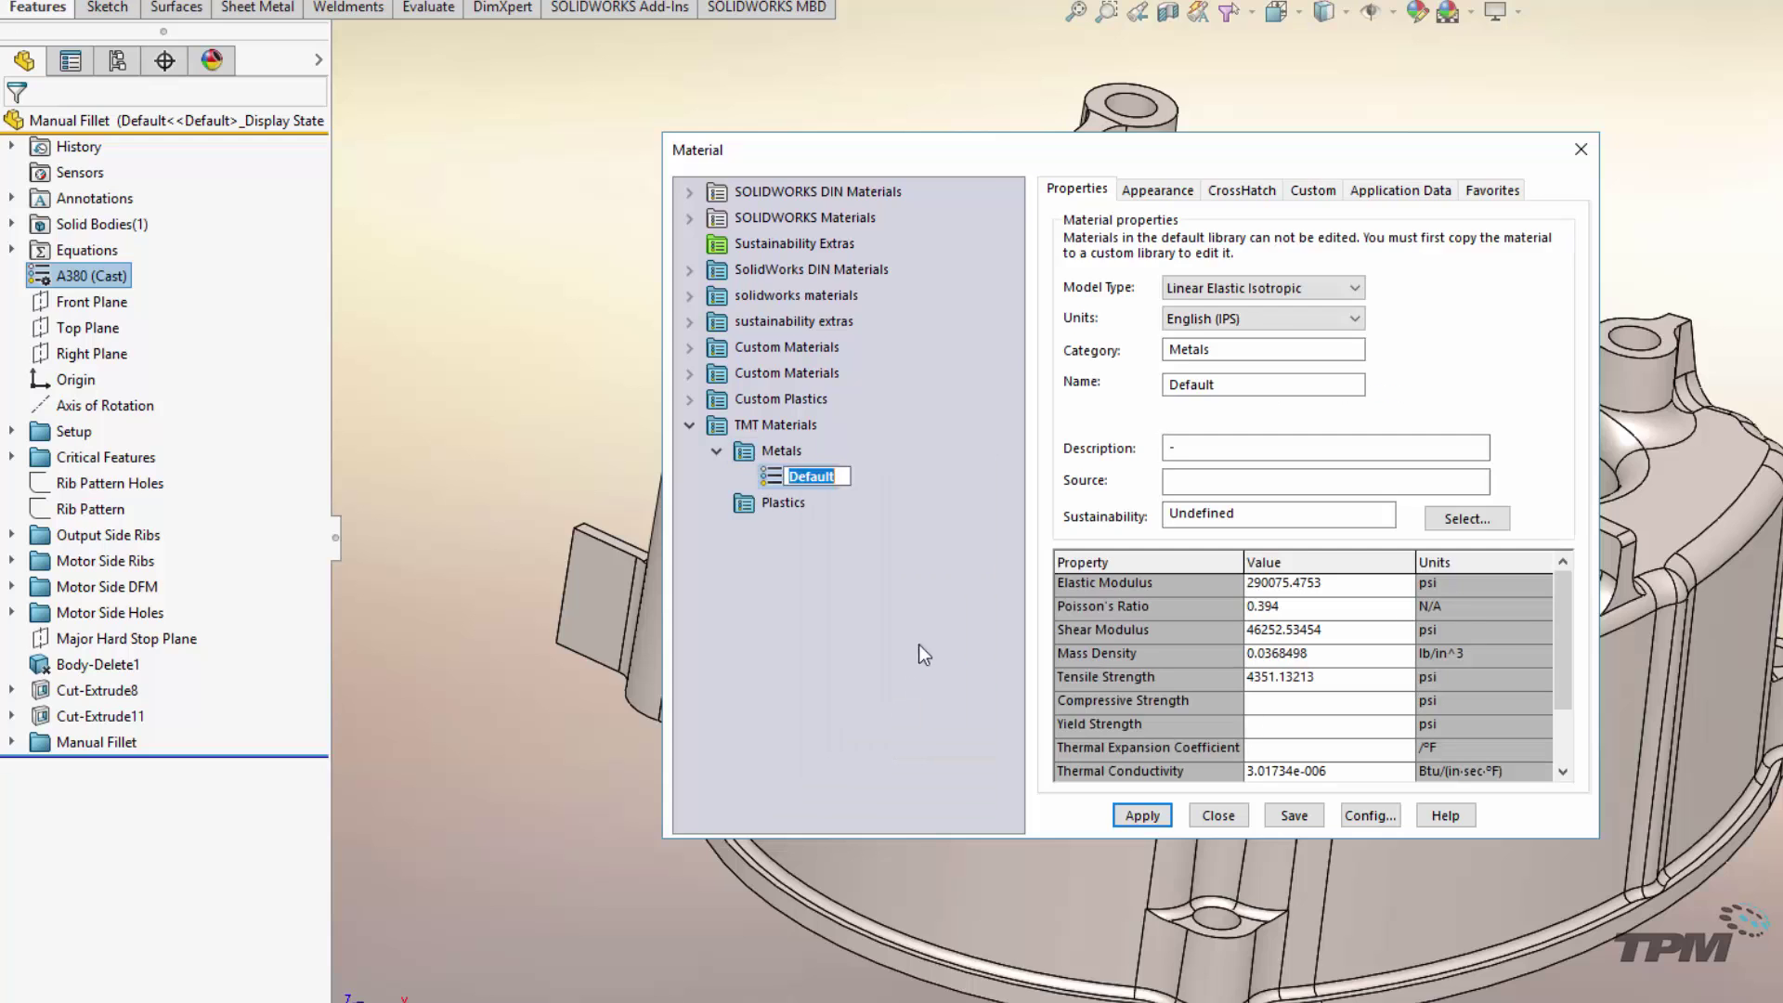
text(Metal X)
right_click(785, 452)
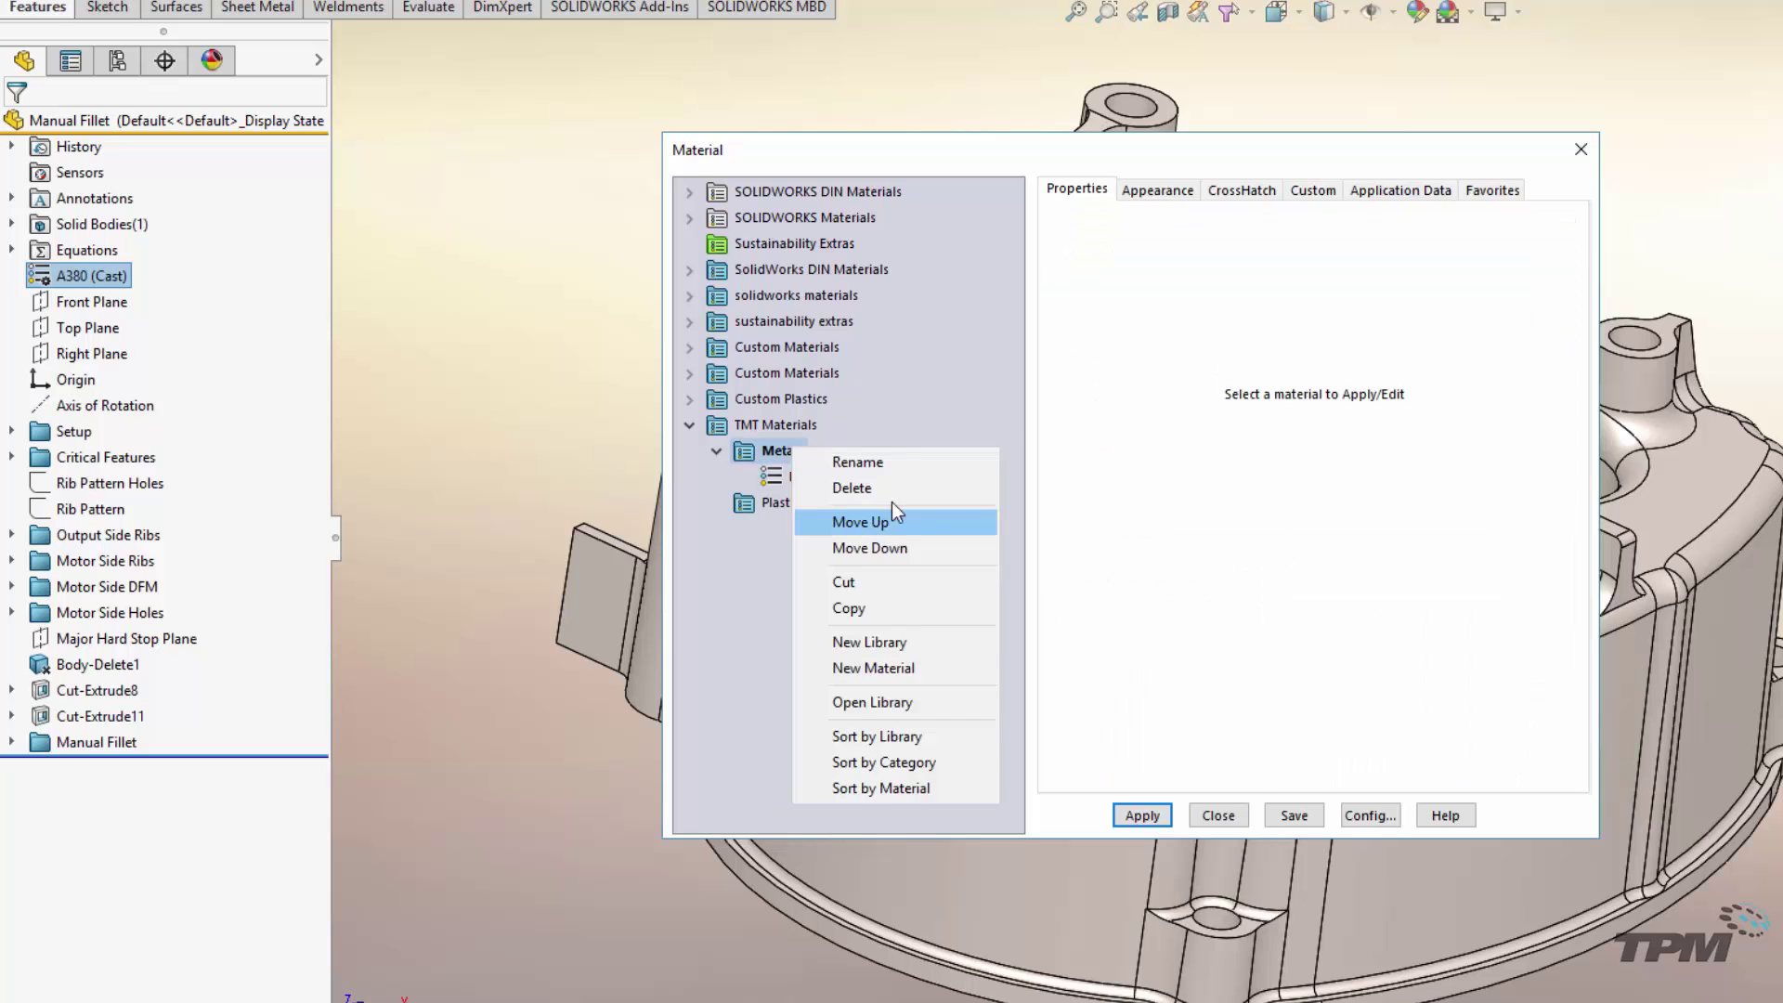
click(921, 663)
text(Metal Y)
key(Return)
right_click(784, 453)
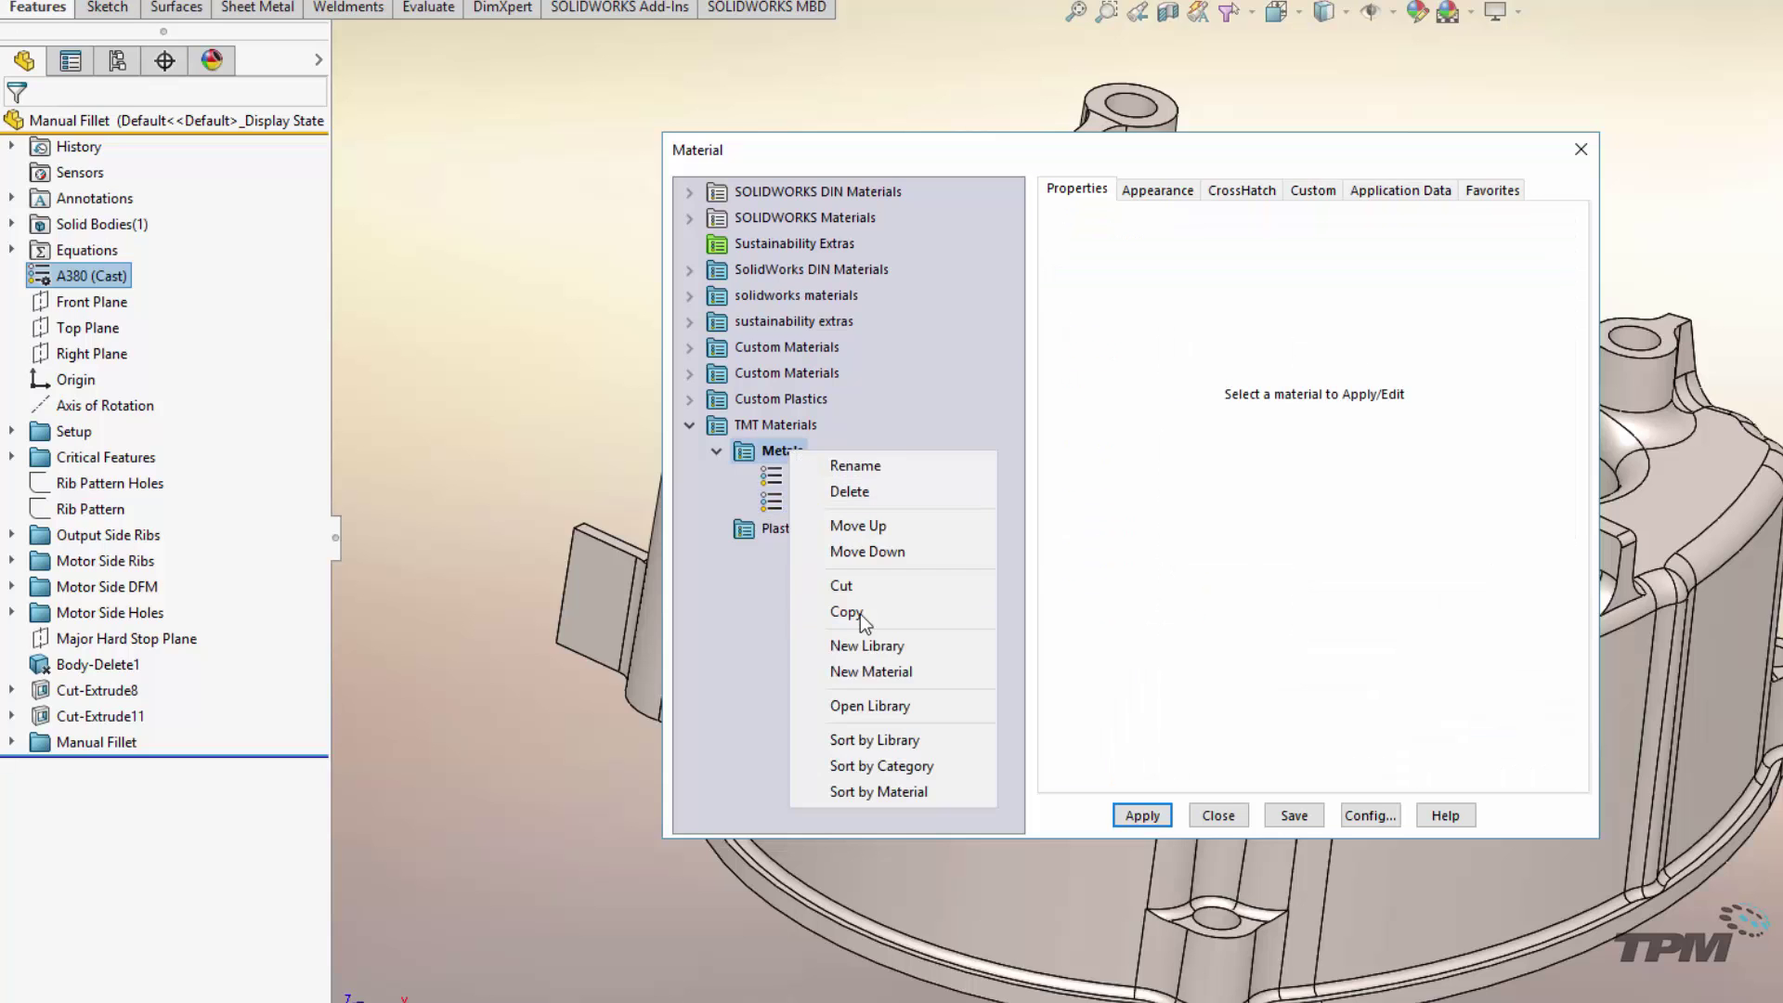
click(877, 669)
text(Metal Z)
key(Return)
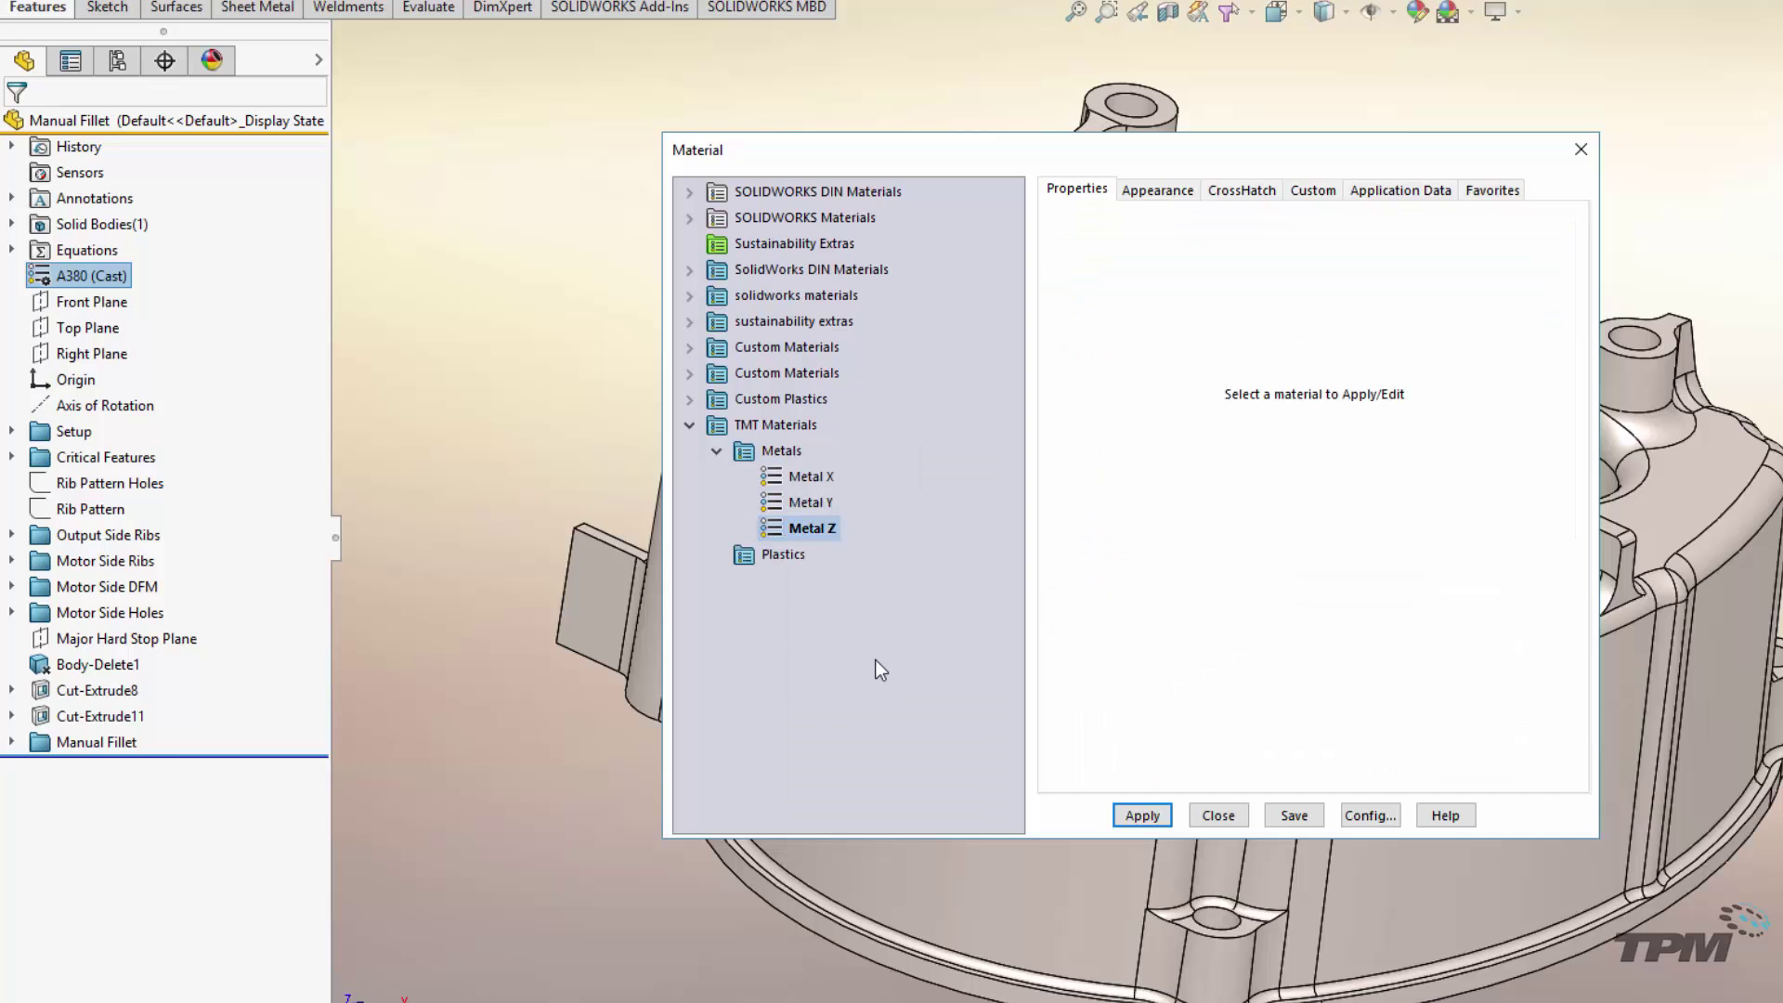
- Review Metal X's Properties, Appearance, CrossHatch and Favorites tabs, ending on Properties
click(804, 474)
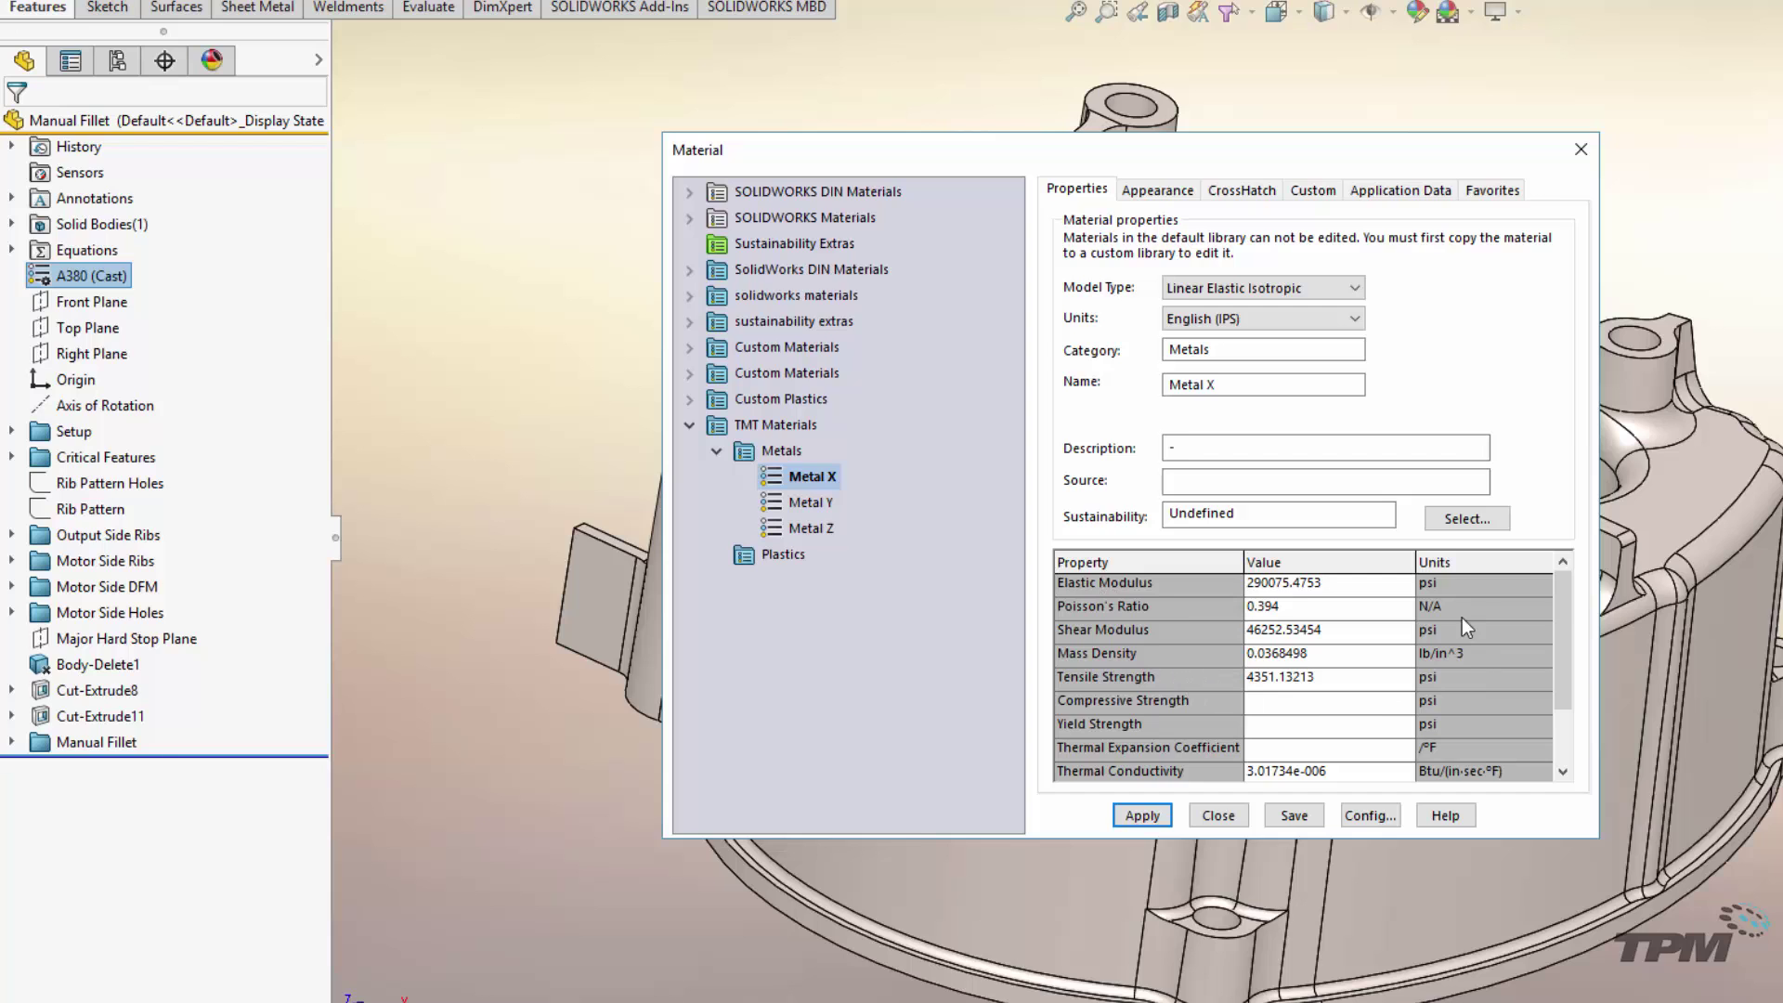
drag(1567, 593, 1563, 554)
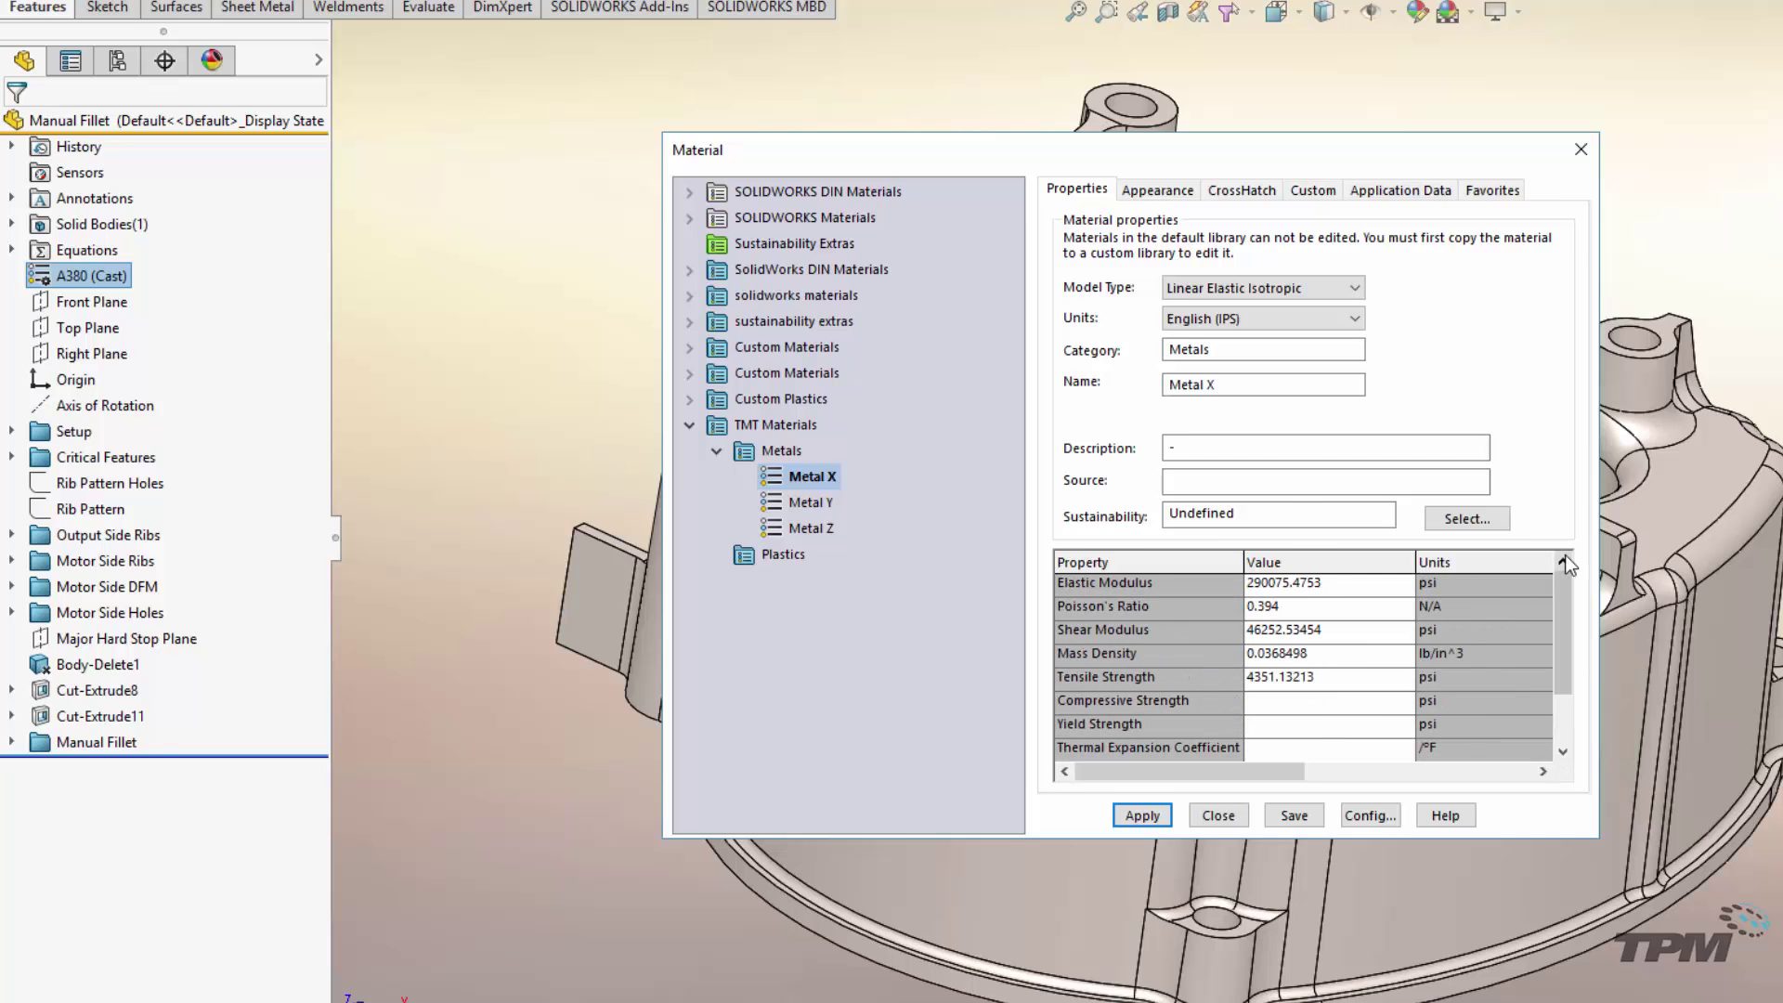
click(1173, 193)
click(1271, 191)
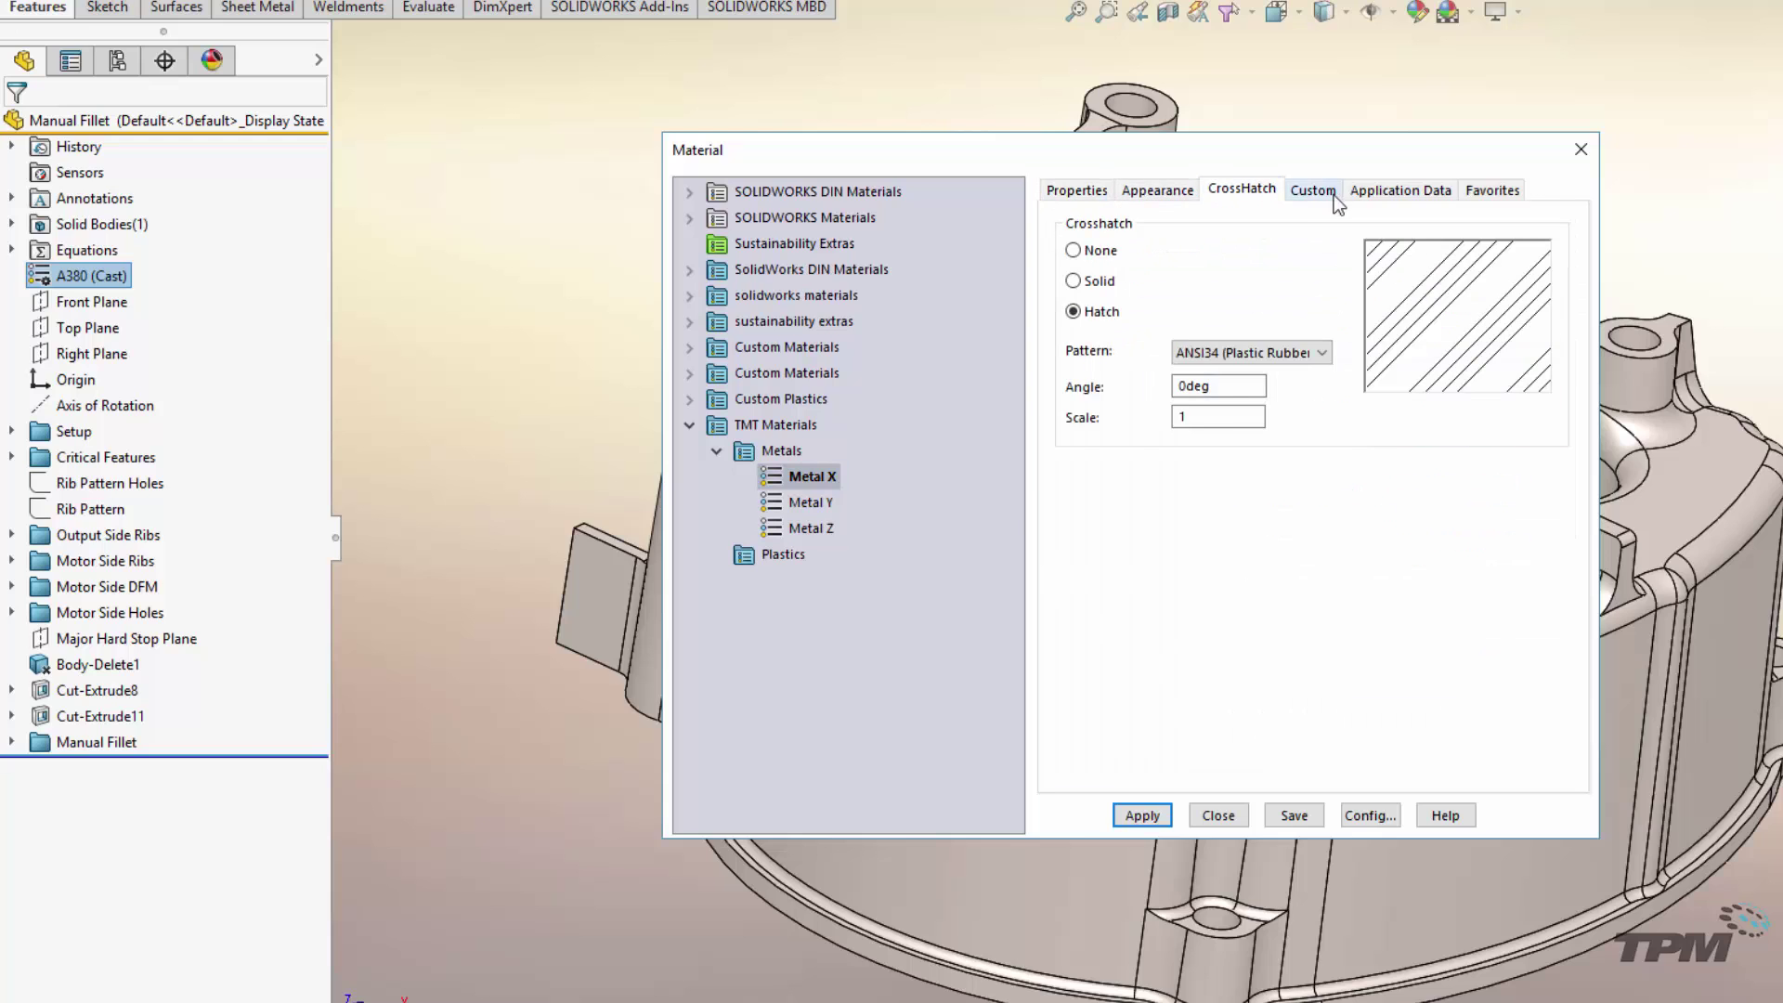
click(1481, 193)
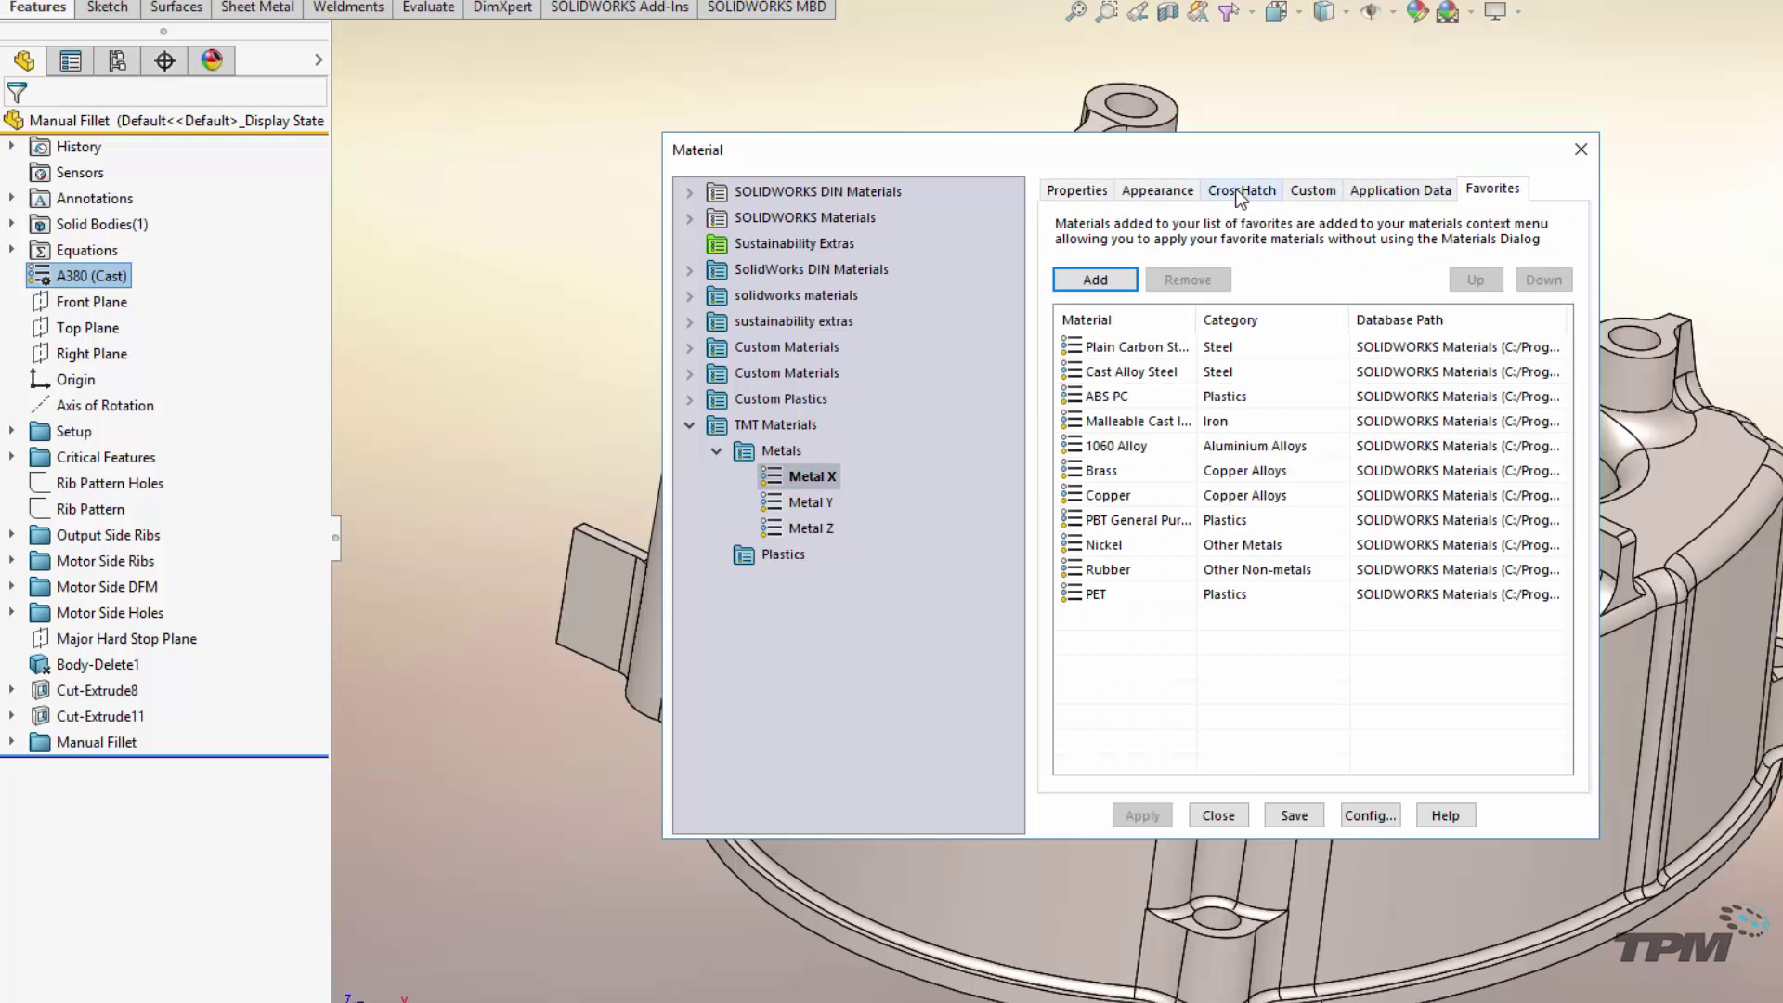
click(1084, 191)
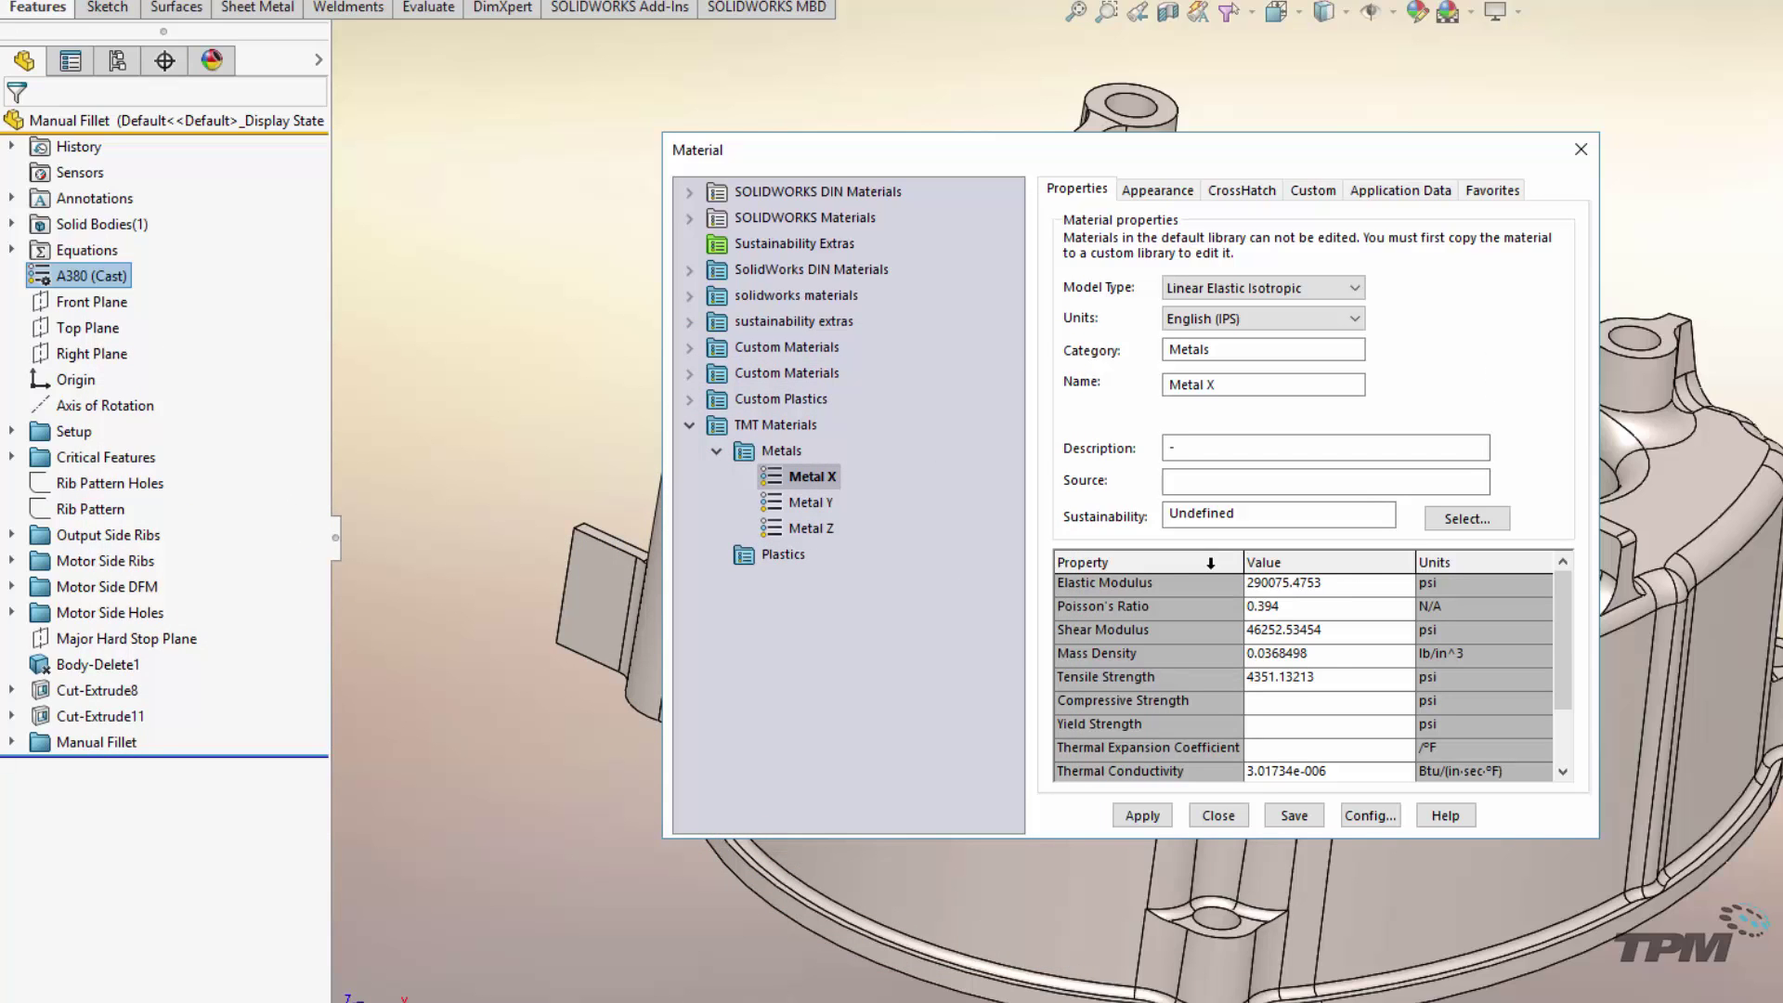
- Collapse TMT Materials and expand the Custom Plastics and Custom Materials libraries
click(687, 426)
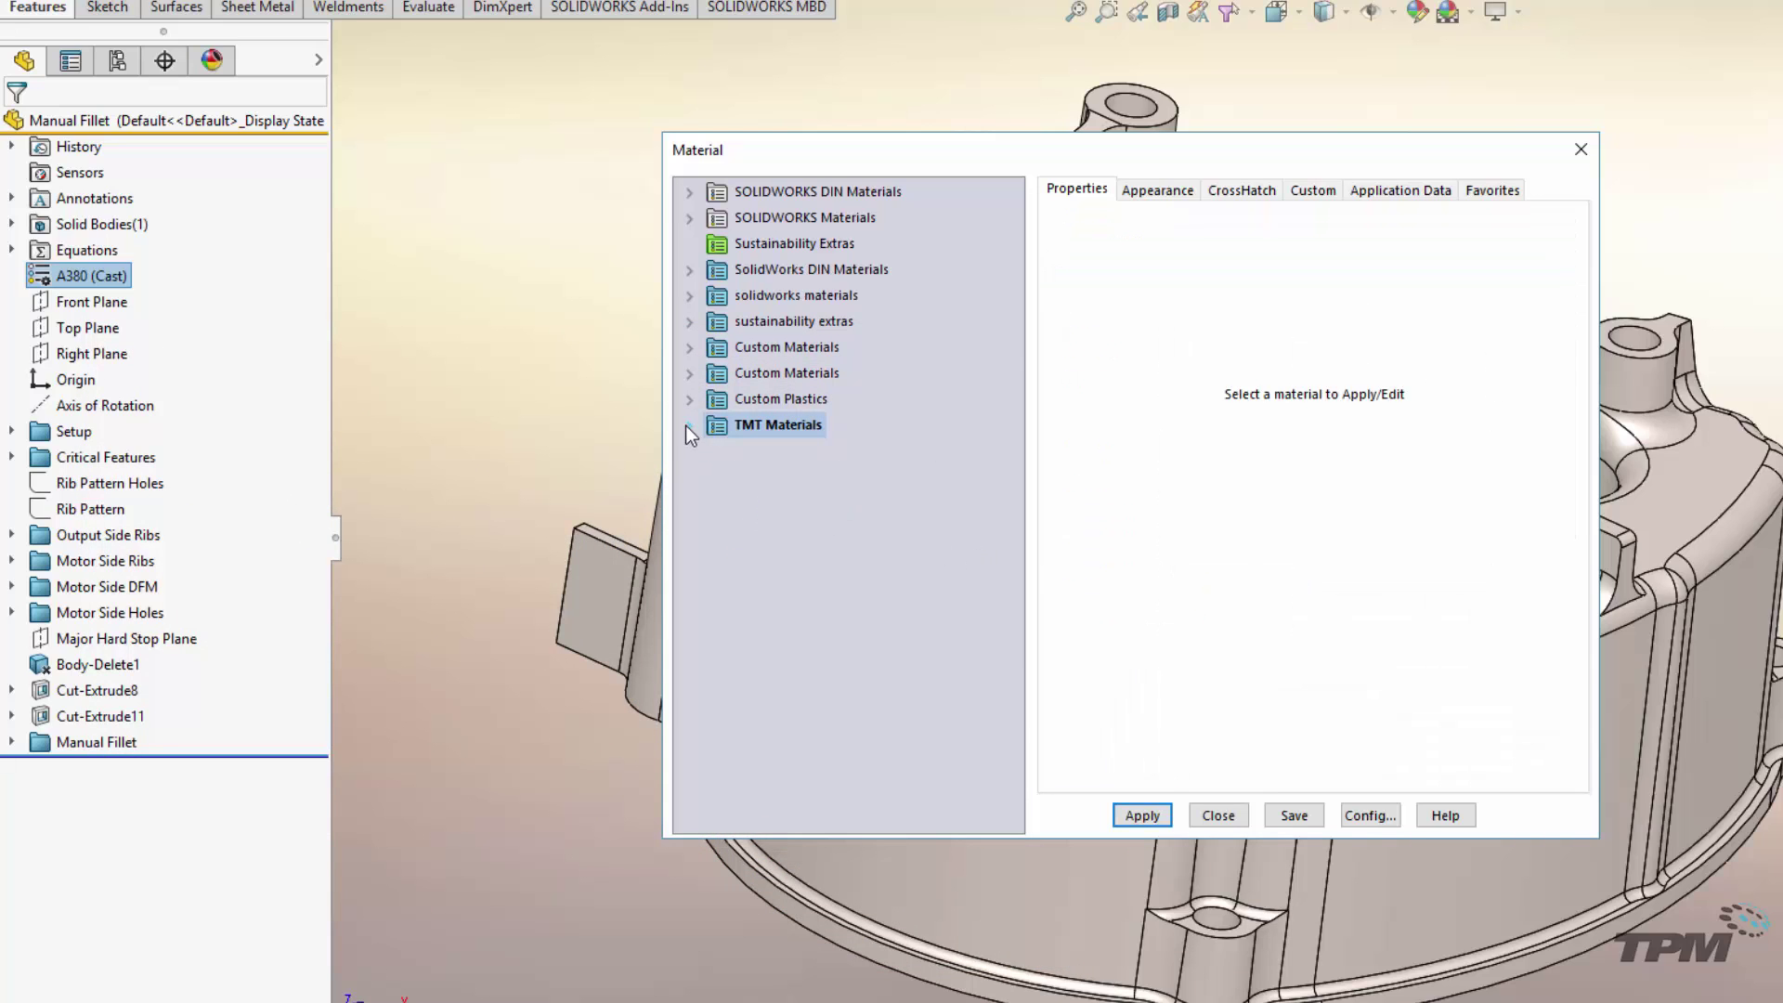
click(691, 399)
click(689, 373)
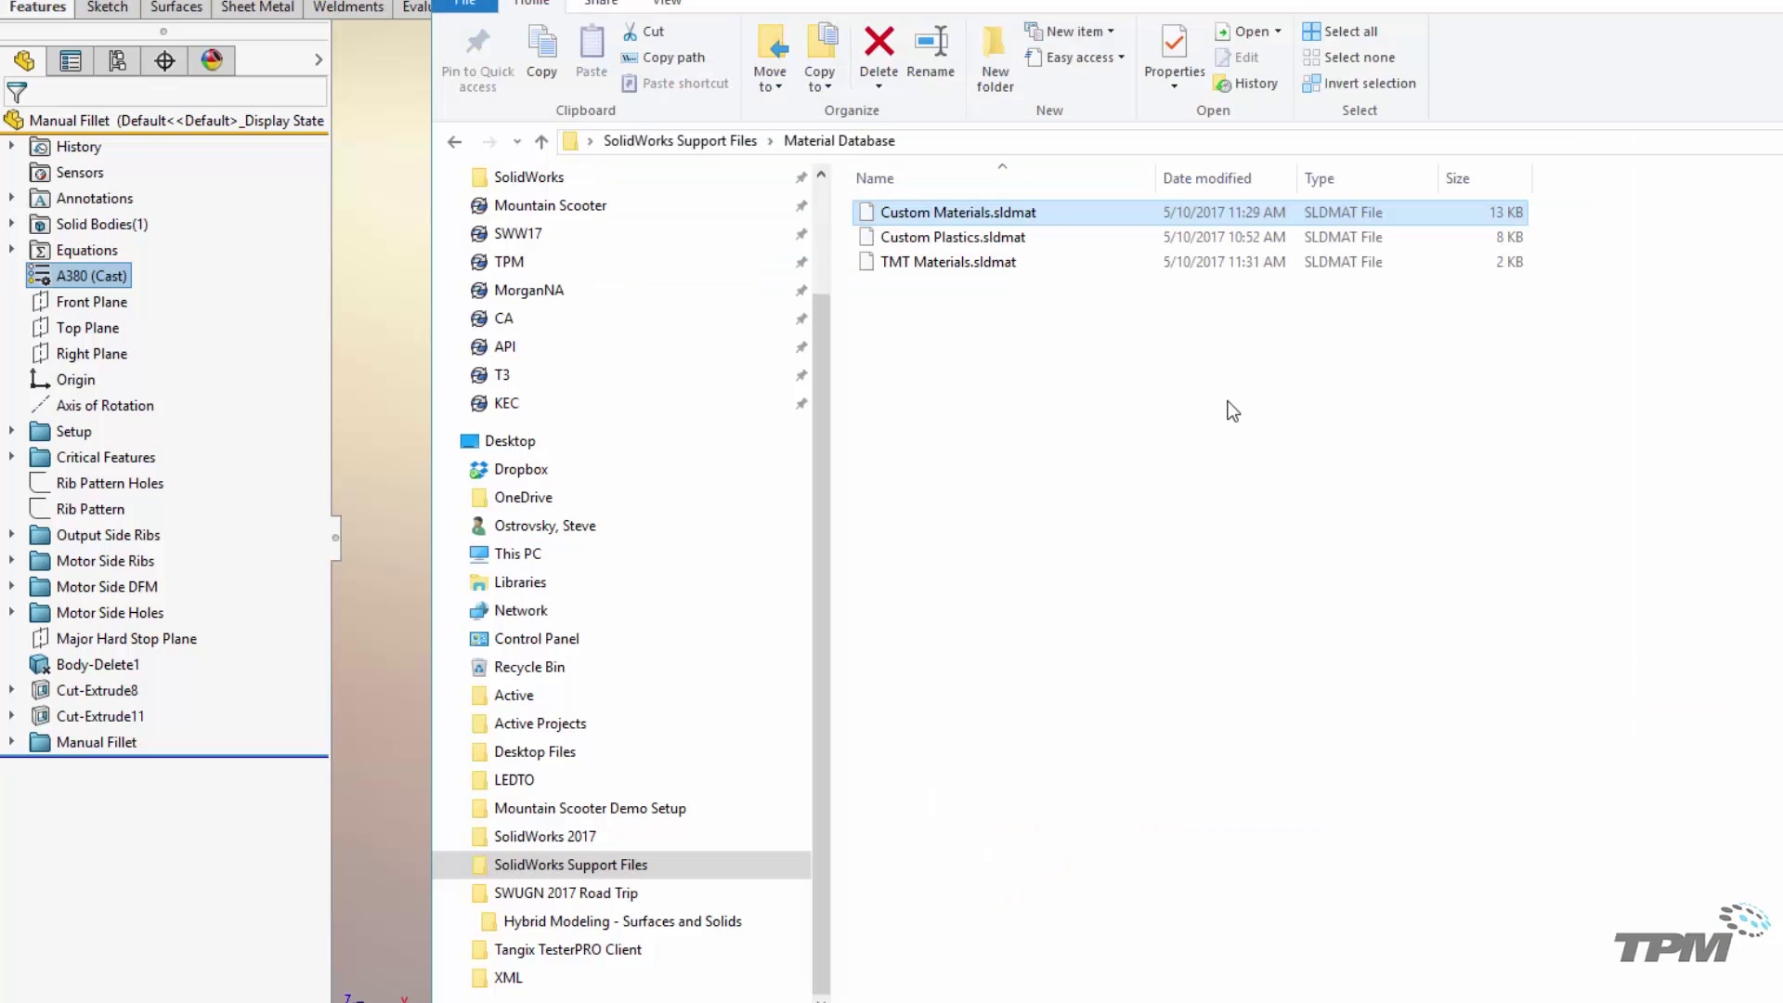
- Select Custom Materials.sldmat and Custom Plastics.sldmat and open both with Edit with Notepad++
ctrl+click(1012, 238)
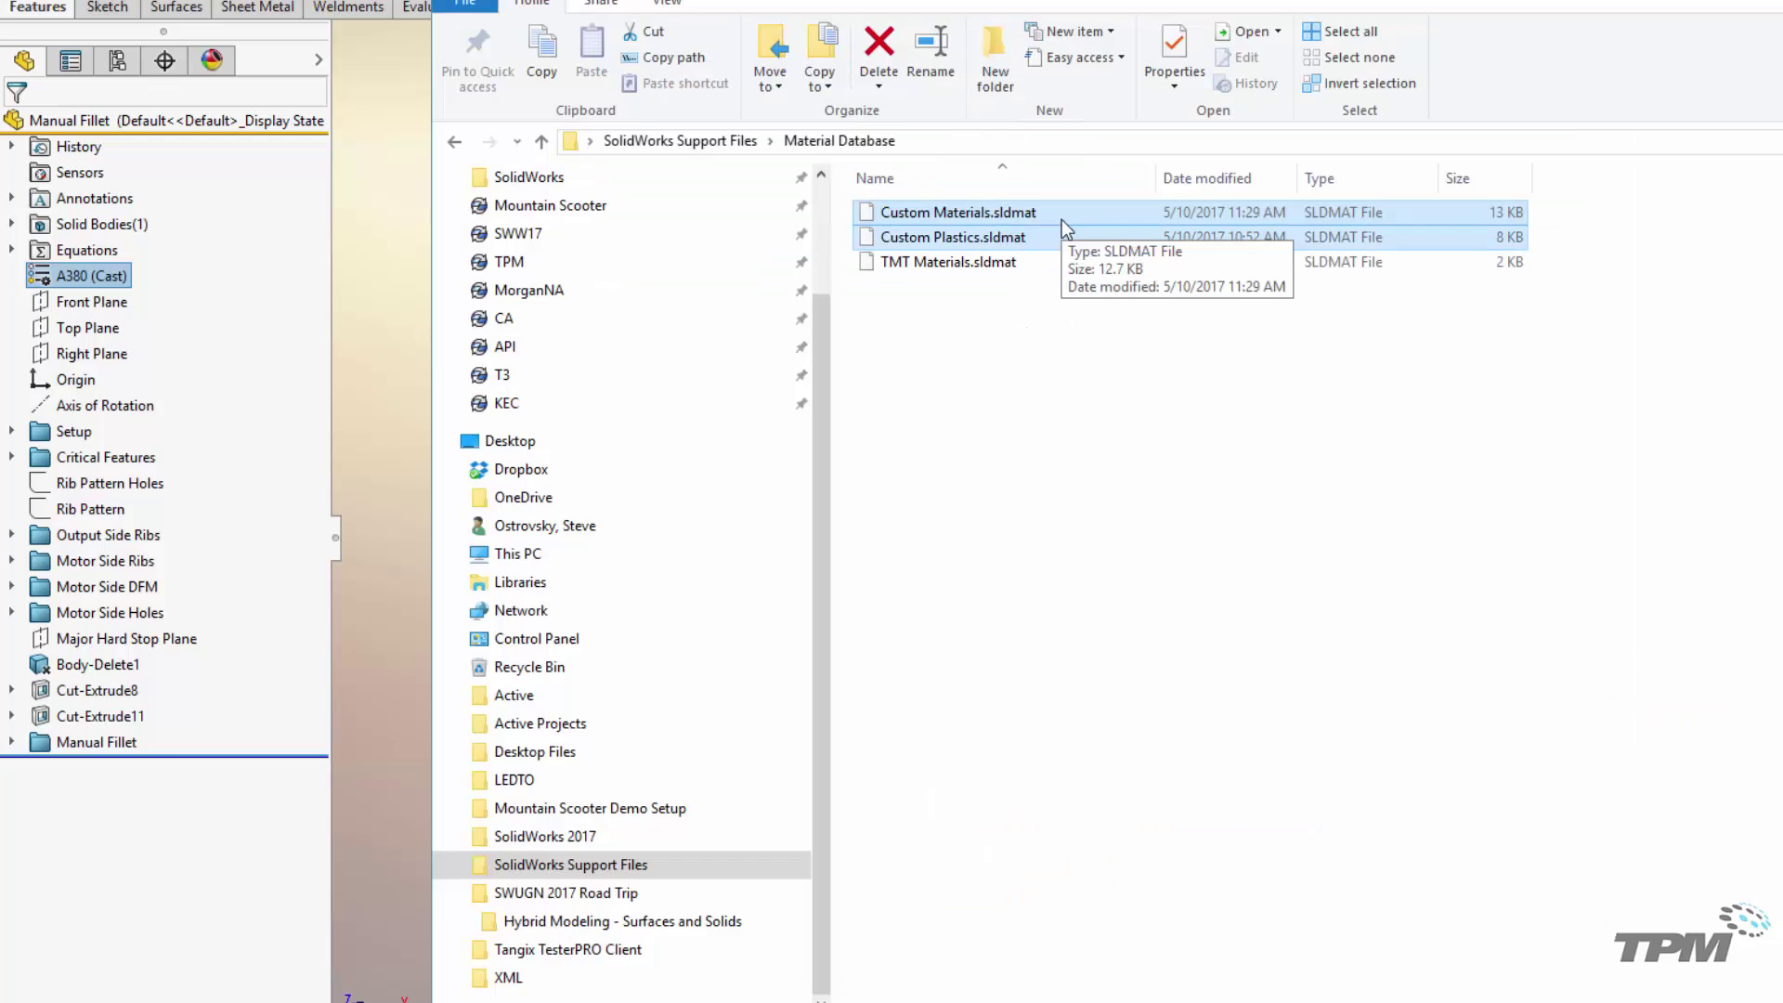
right_click(998, 240)
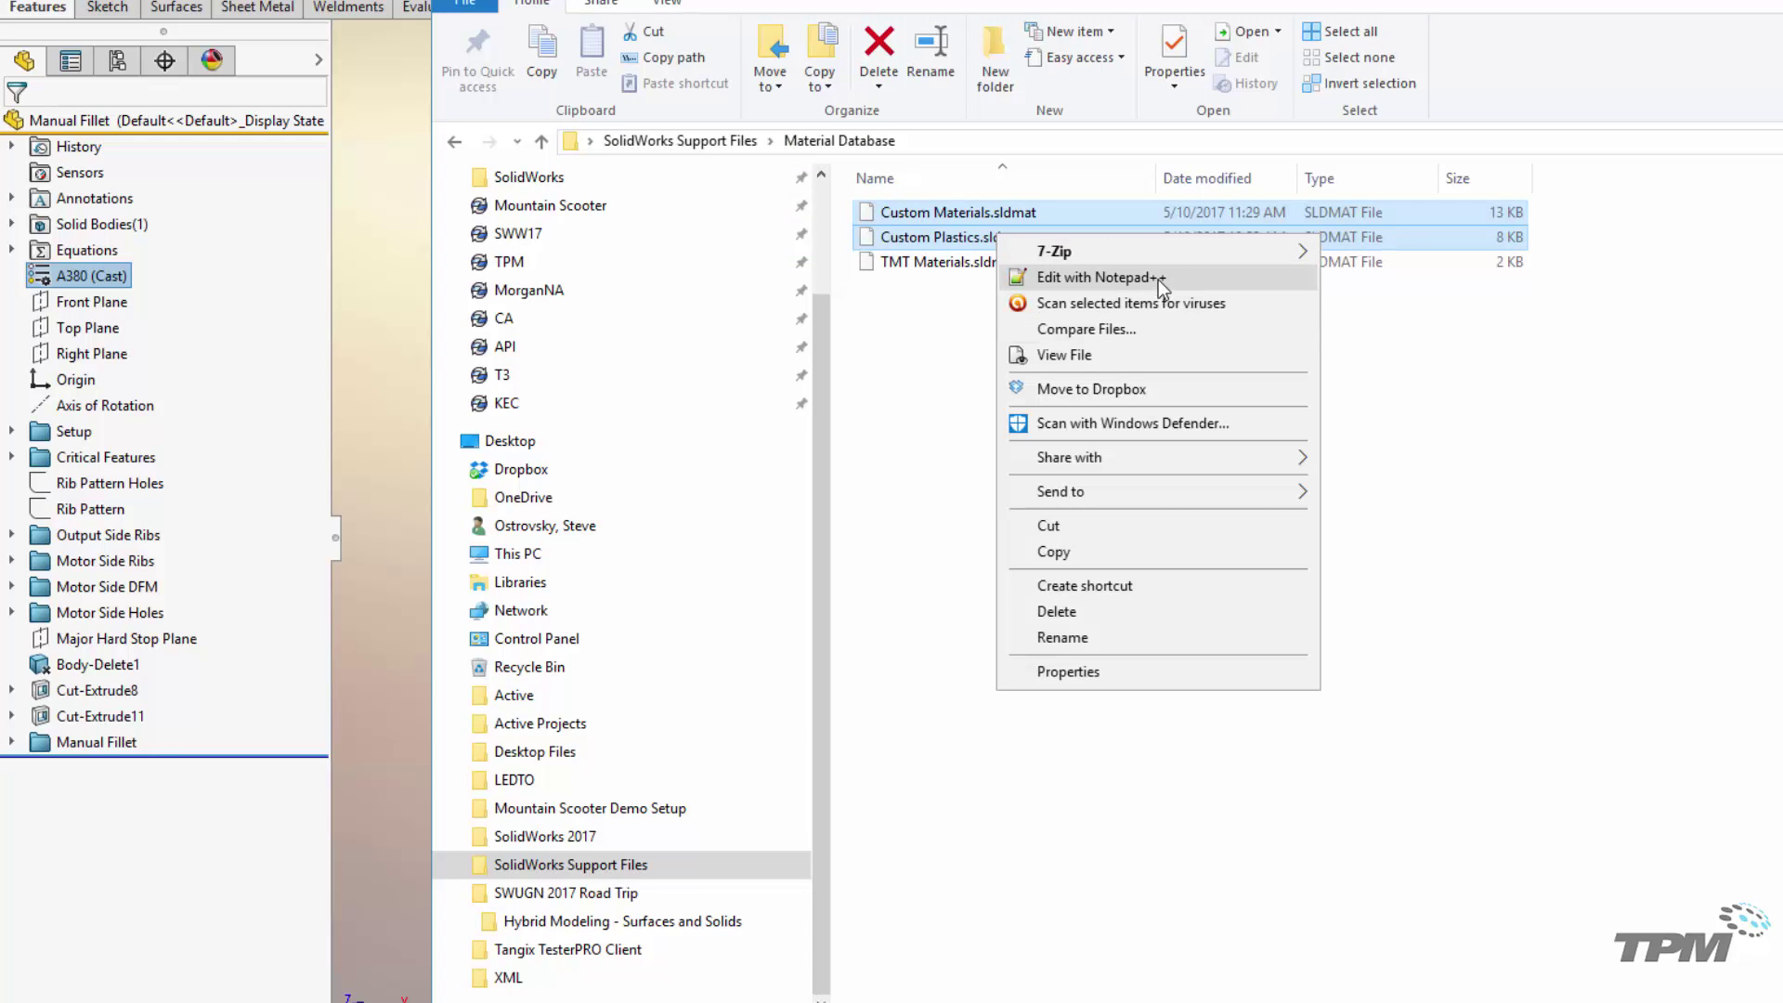
click(1157, 278)
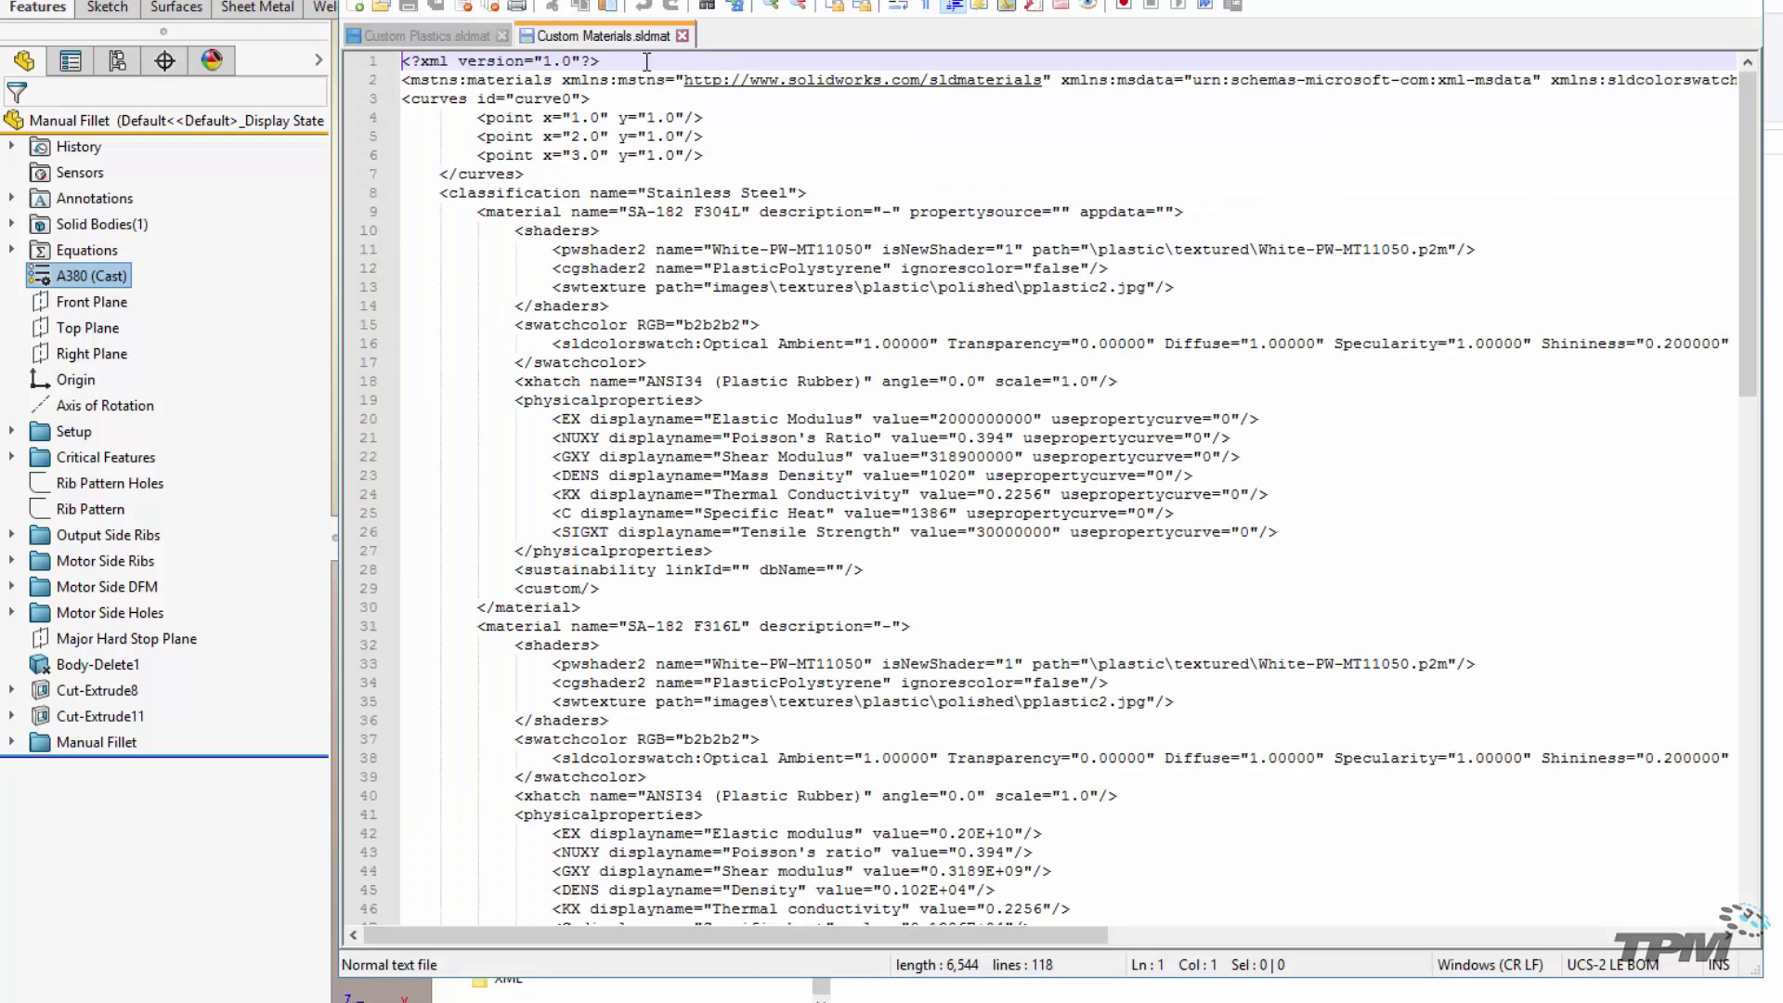
- Select the Plastic classification block in Custom Plastics.sldmat
click(419, 39)
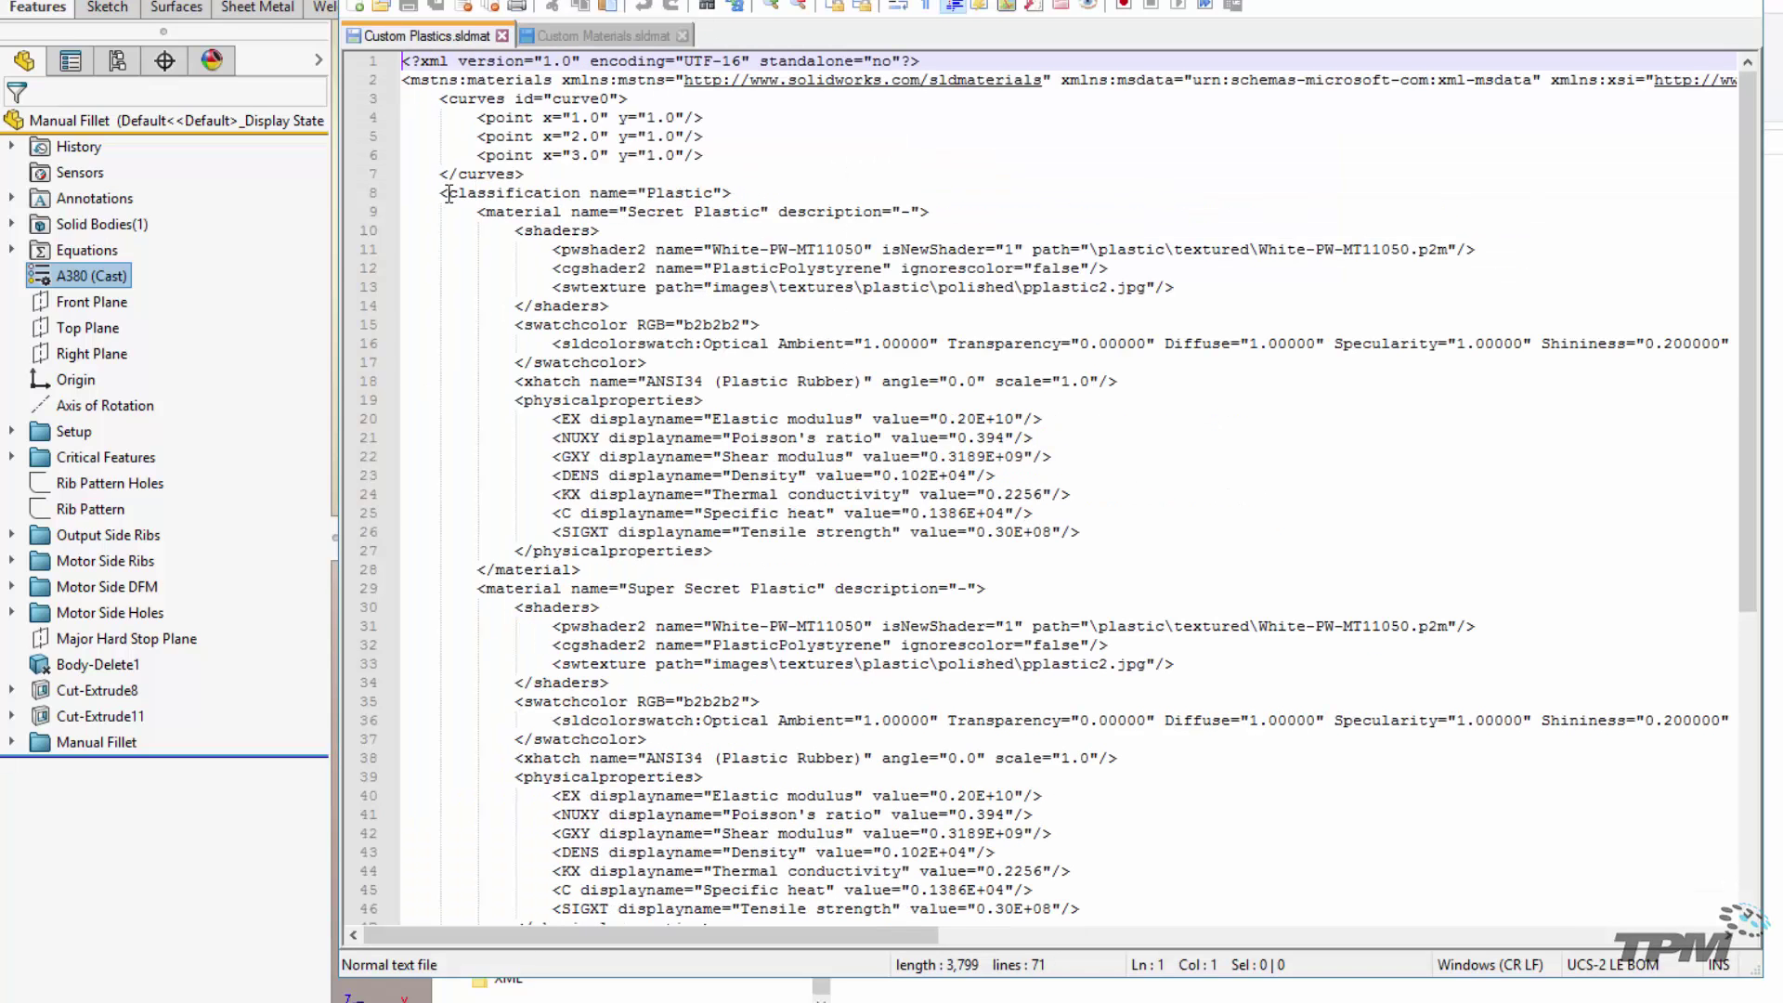
click(496, 195)
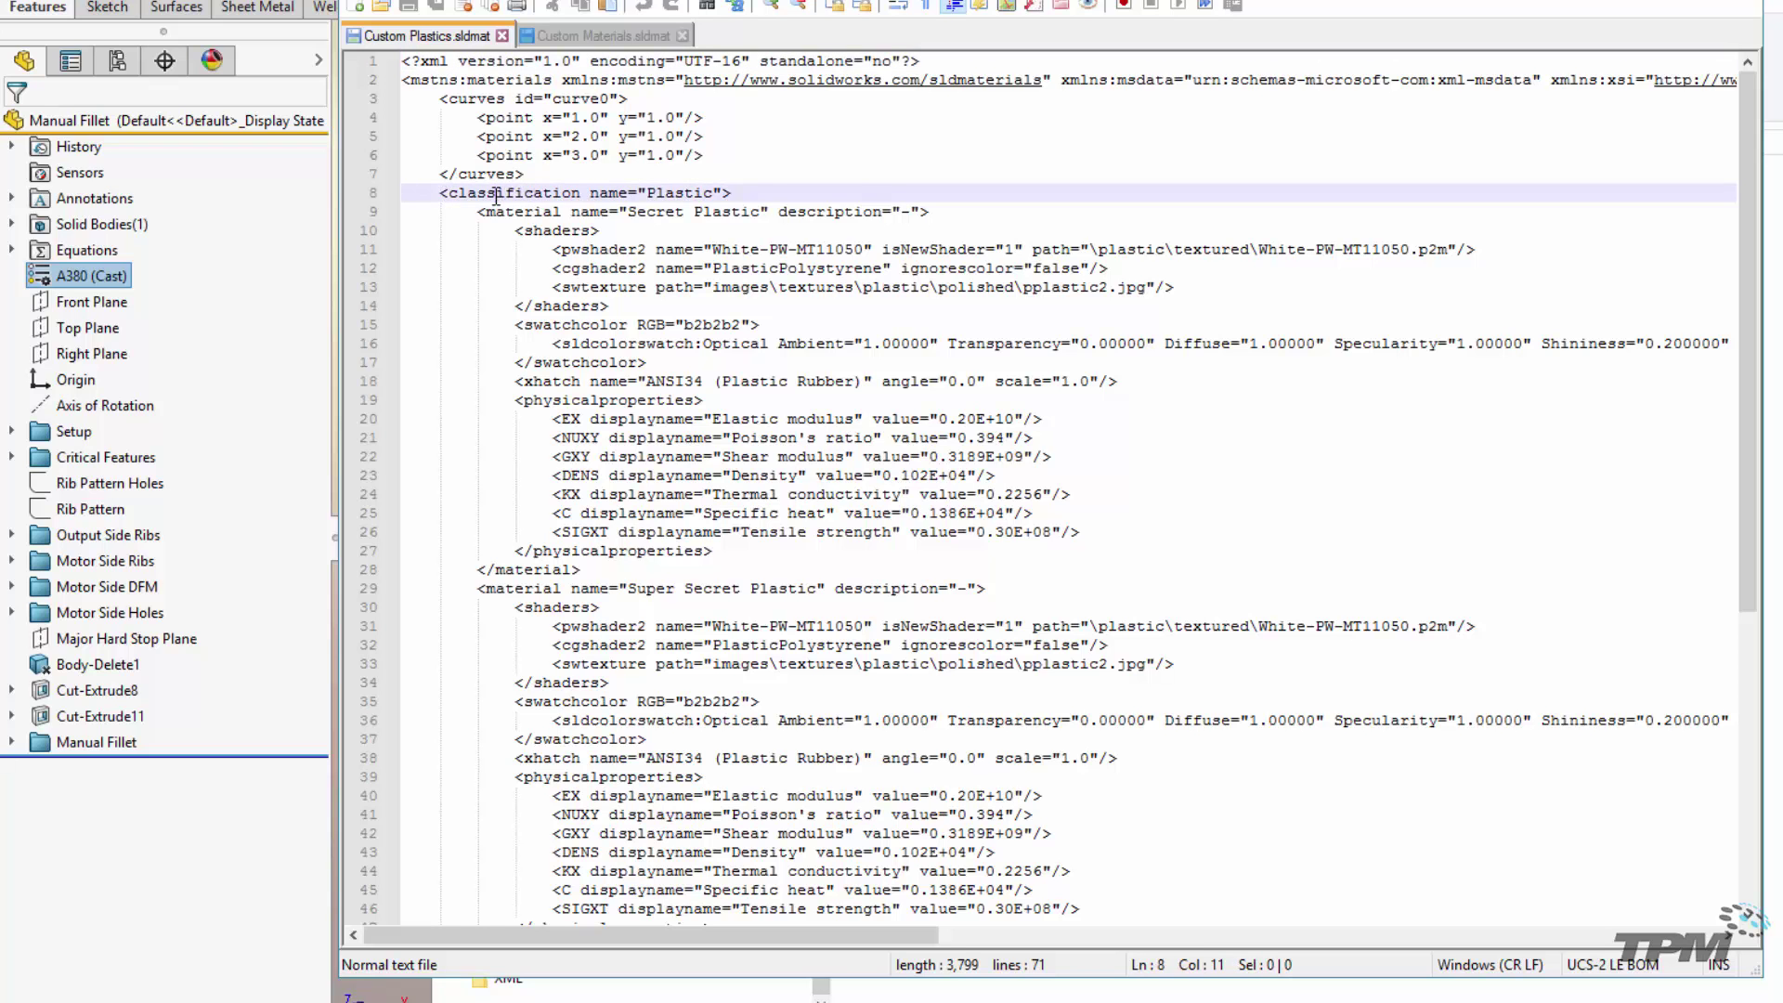
double_click(496, 195)
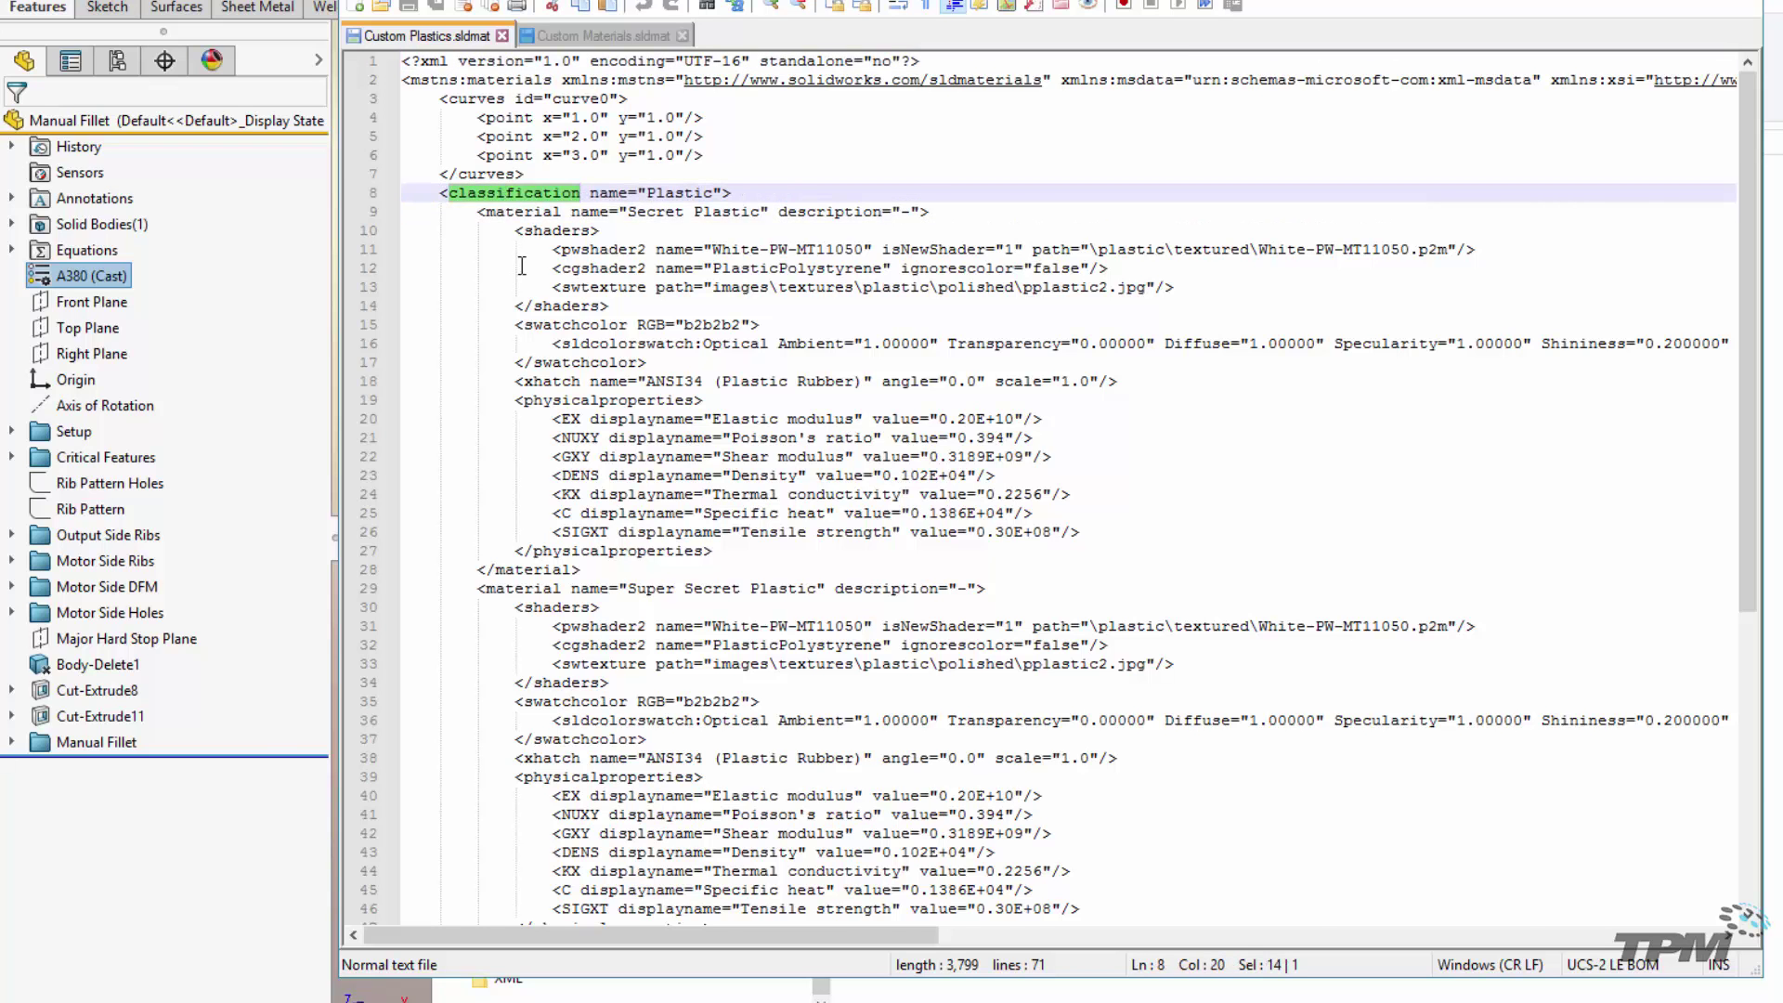
scroll(587, 562, down, 5)
scroll(587, 562, down, 3)
drag(601, 873, 386, 198)
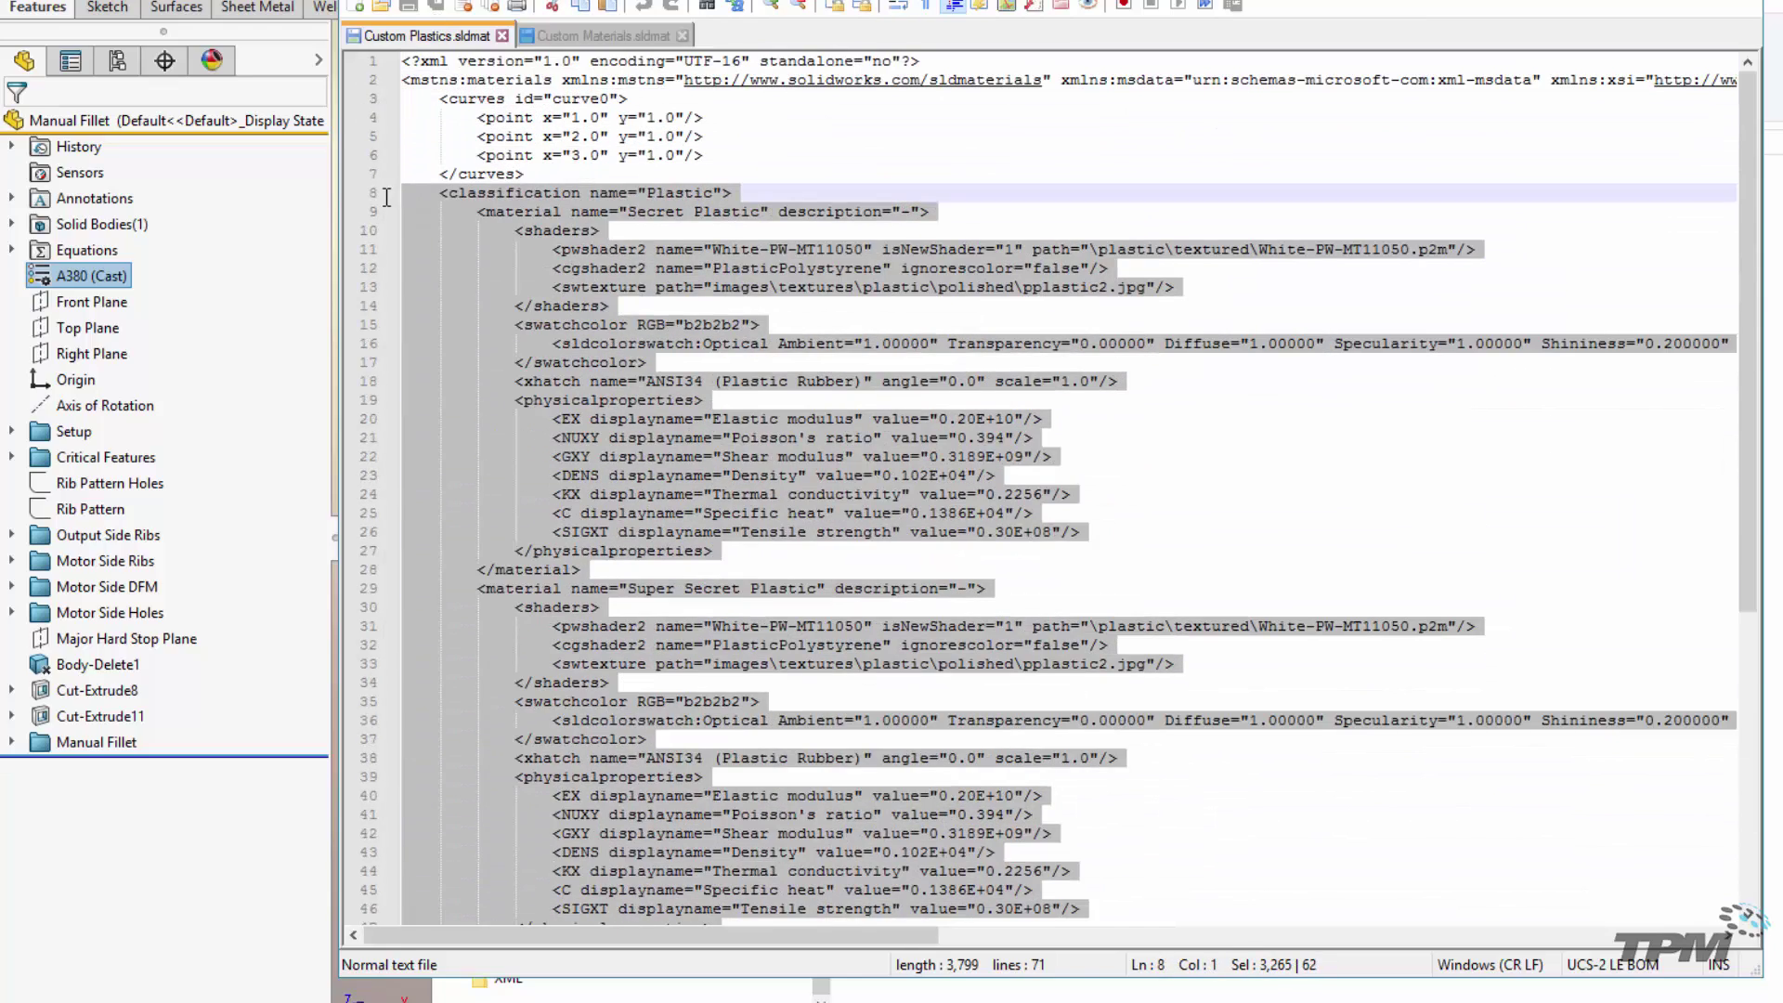
- Paste the Plastic classification after the Metals classification in Custom Materials.sldmat
click(587, 35)
scroll(770, 840, down, 20)
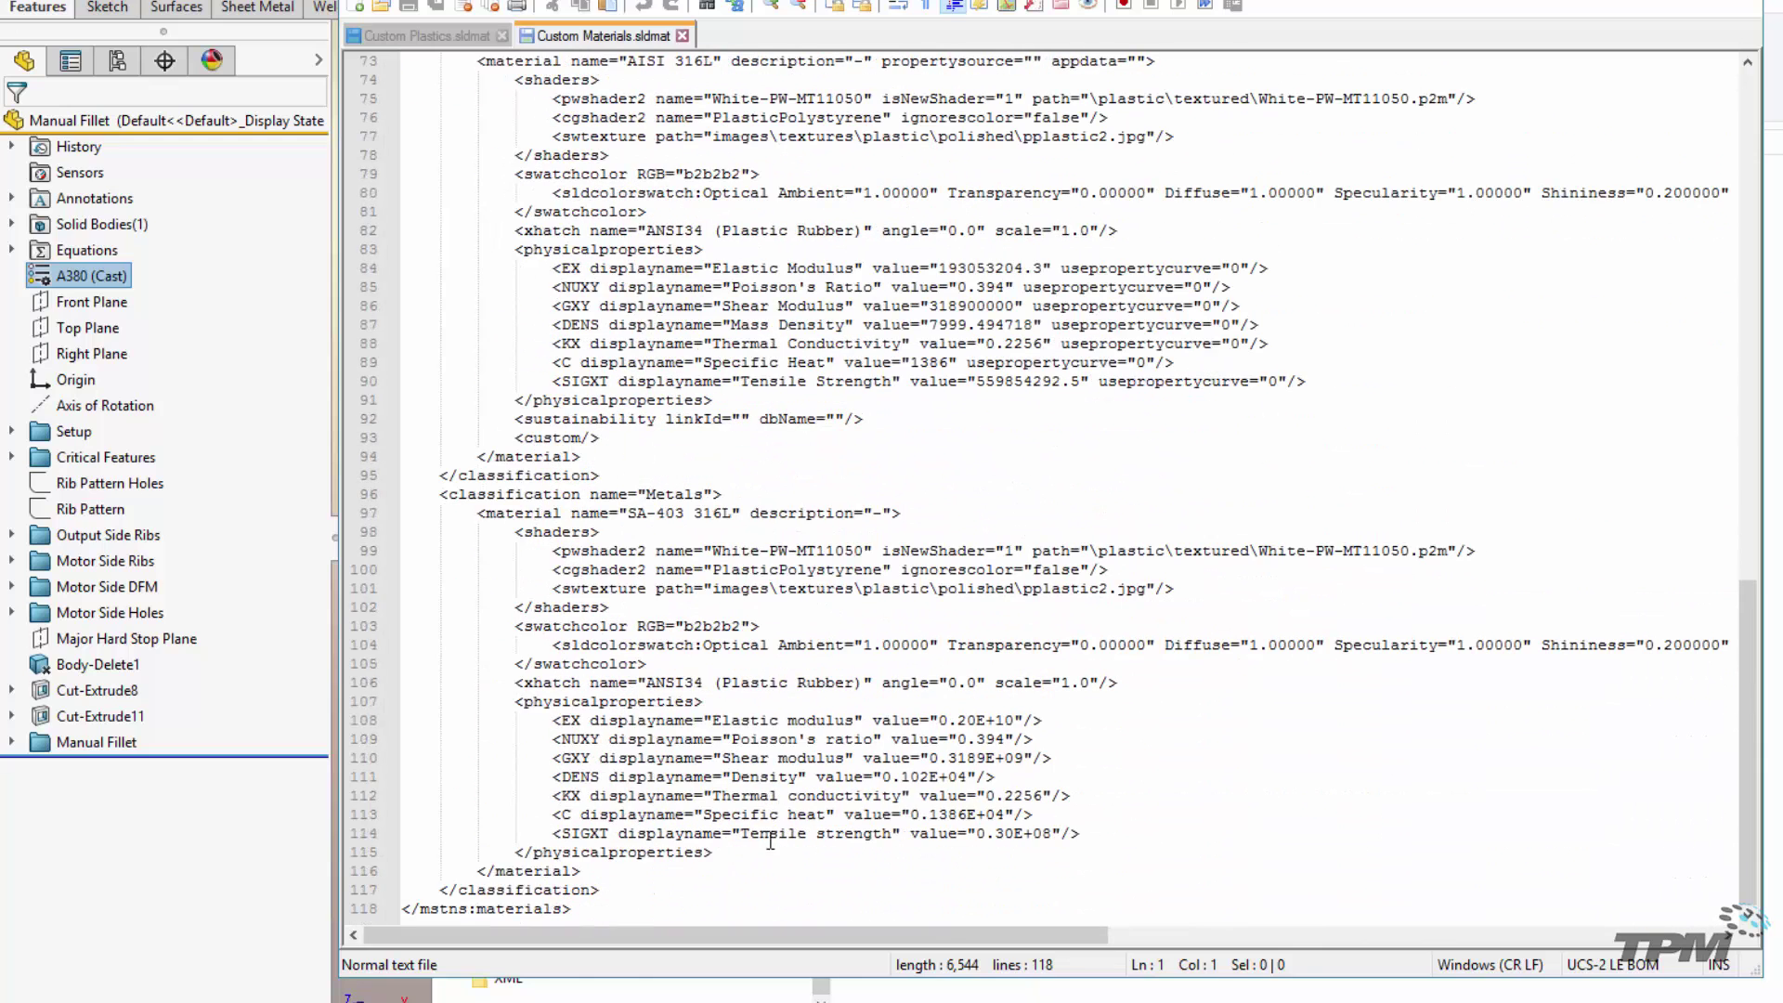
click(643, 893)
key(Return)
key(ctrl+v)
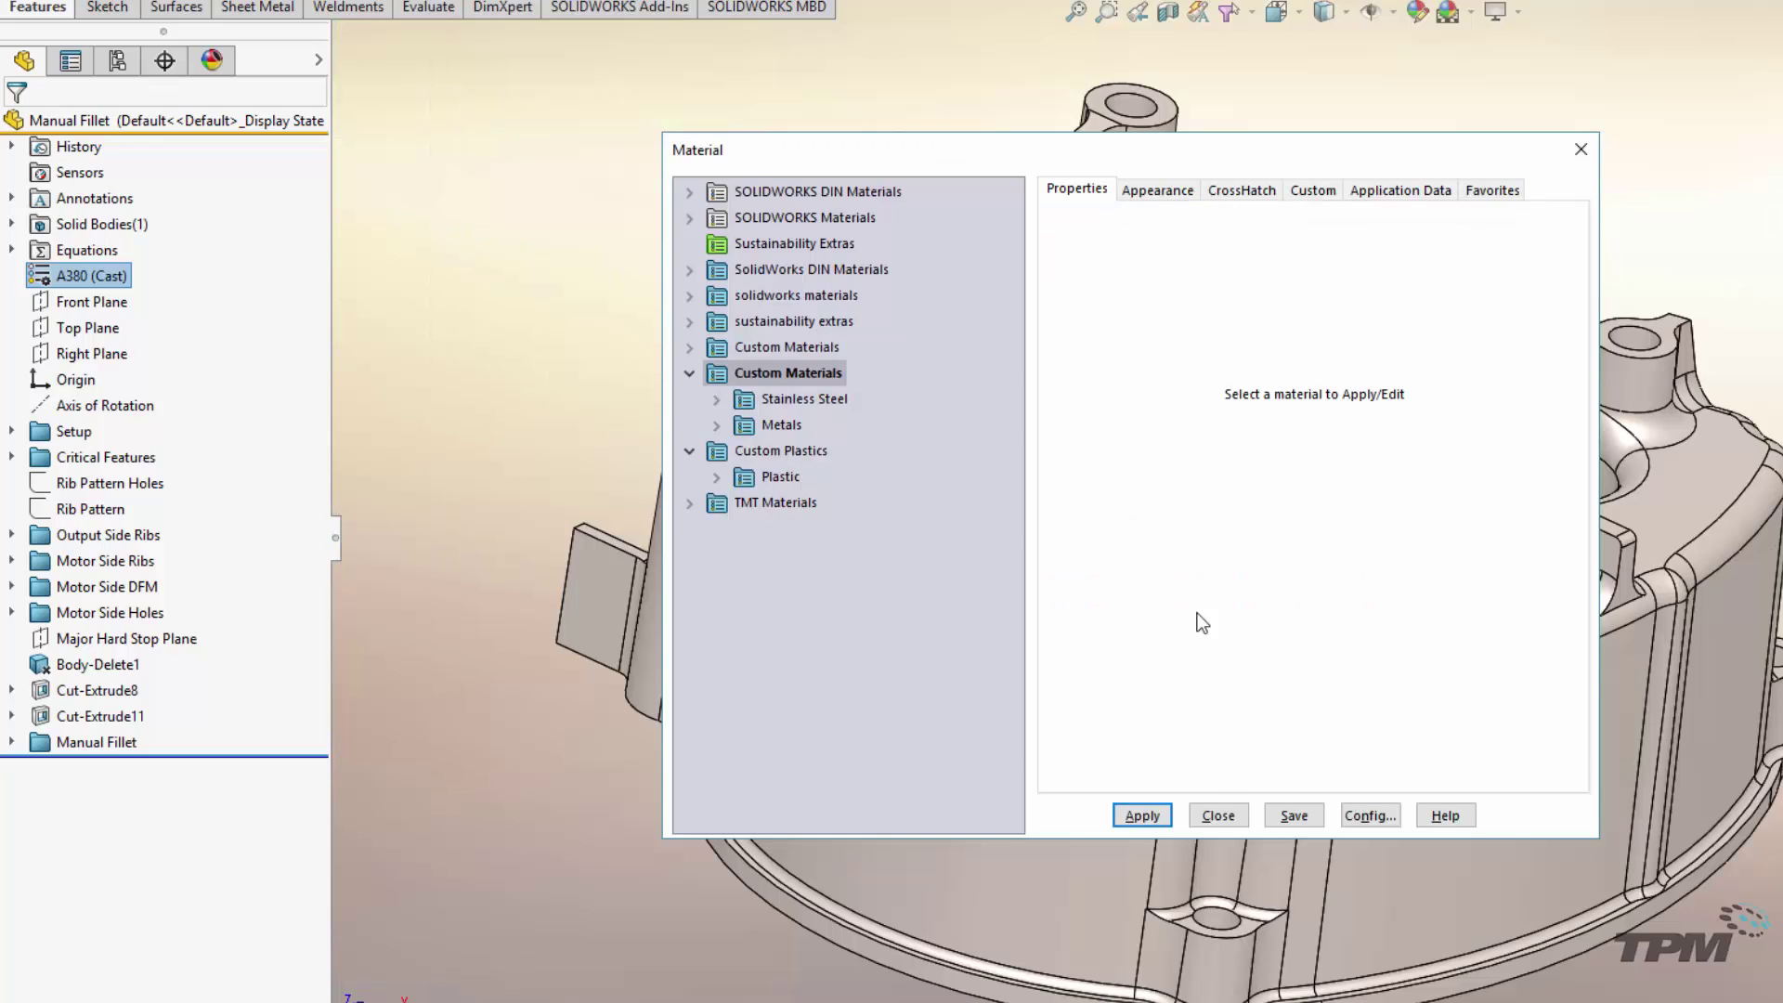
- Close the Material dialog saving changes, then reopen Edit Material for A380 (Cast)
click(1218, 815)
click(1182, 504)
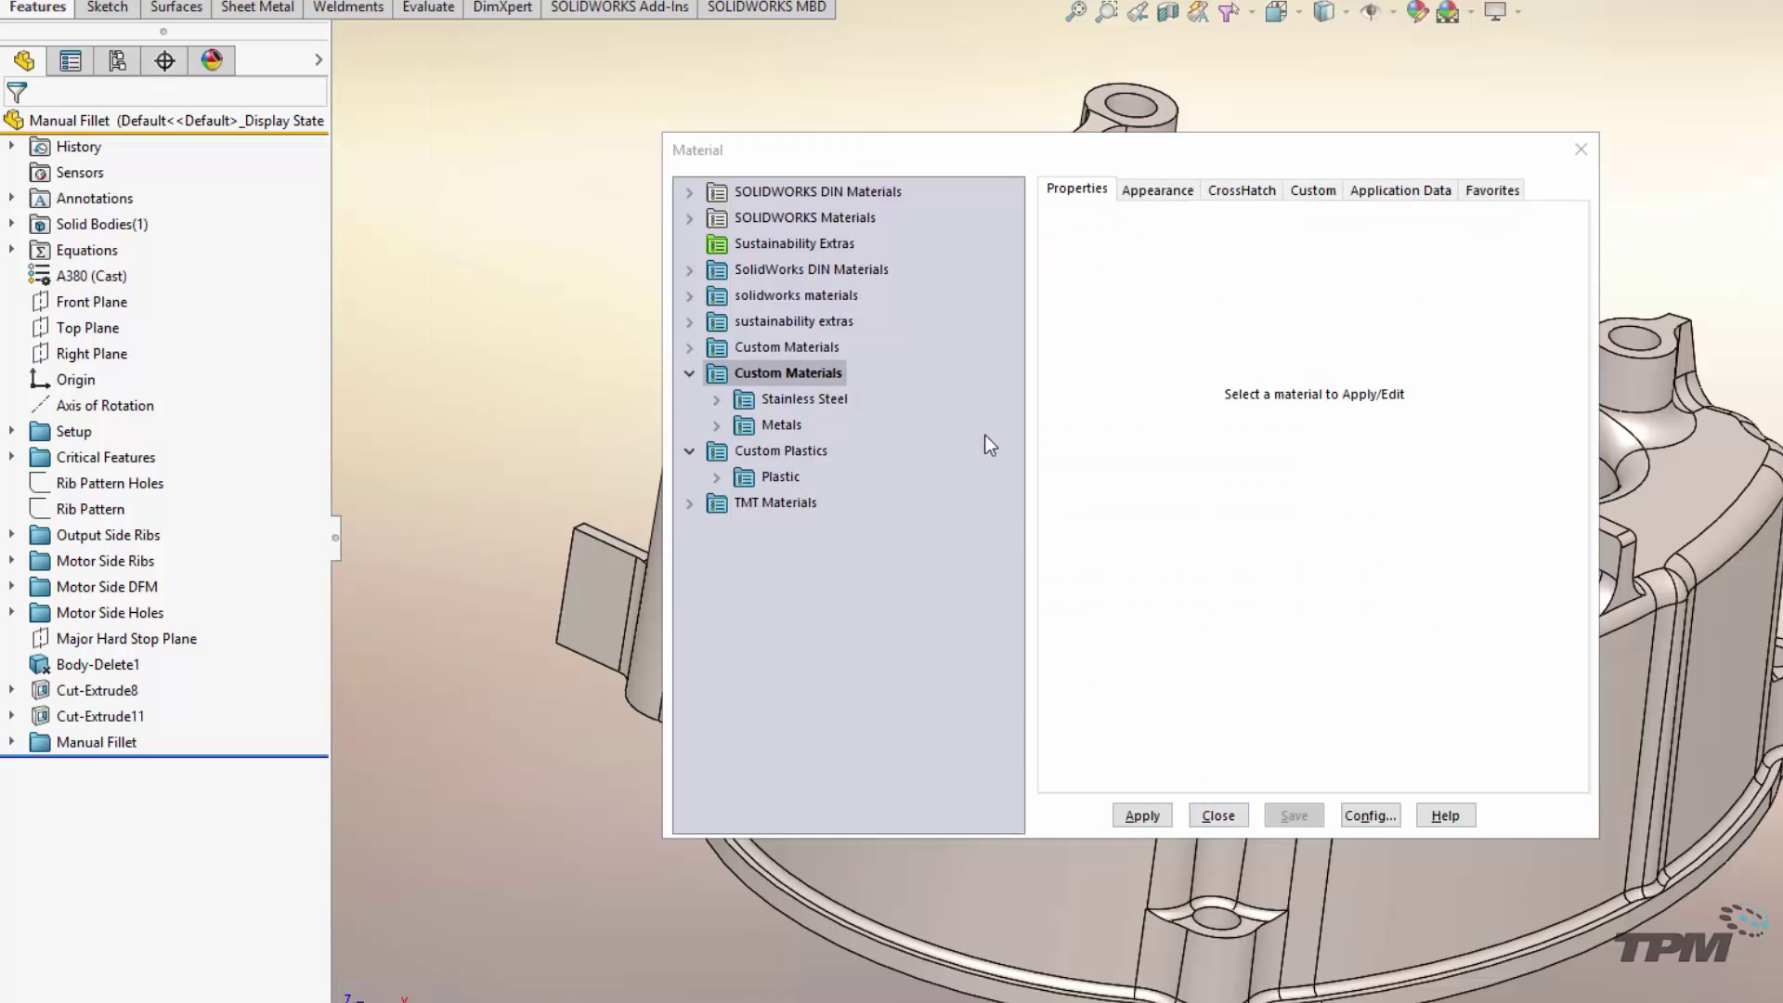
right_click(116, 276)
click(179, 295)
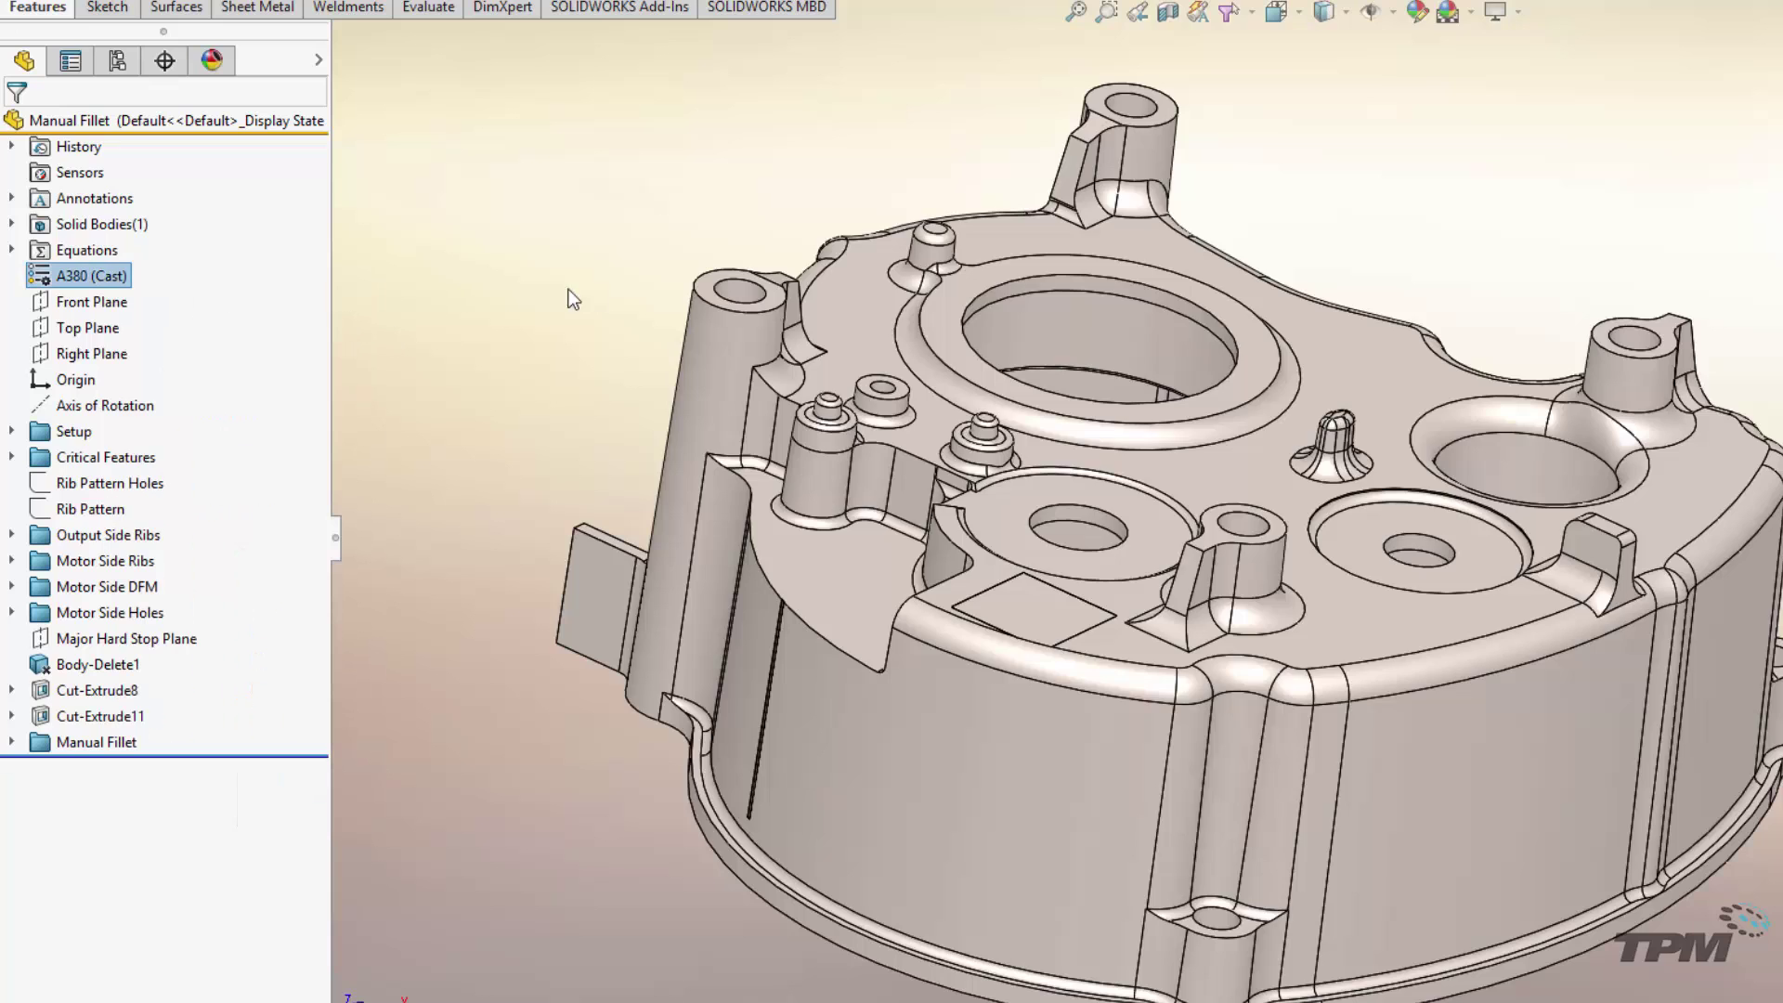
- Check that Custom Materials > Plastic lists Secret, Super Secret and Ultra Secret Plastic
click(690, 399)
click(689, 374)
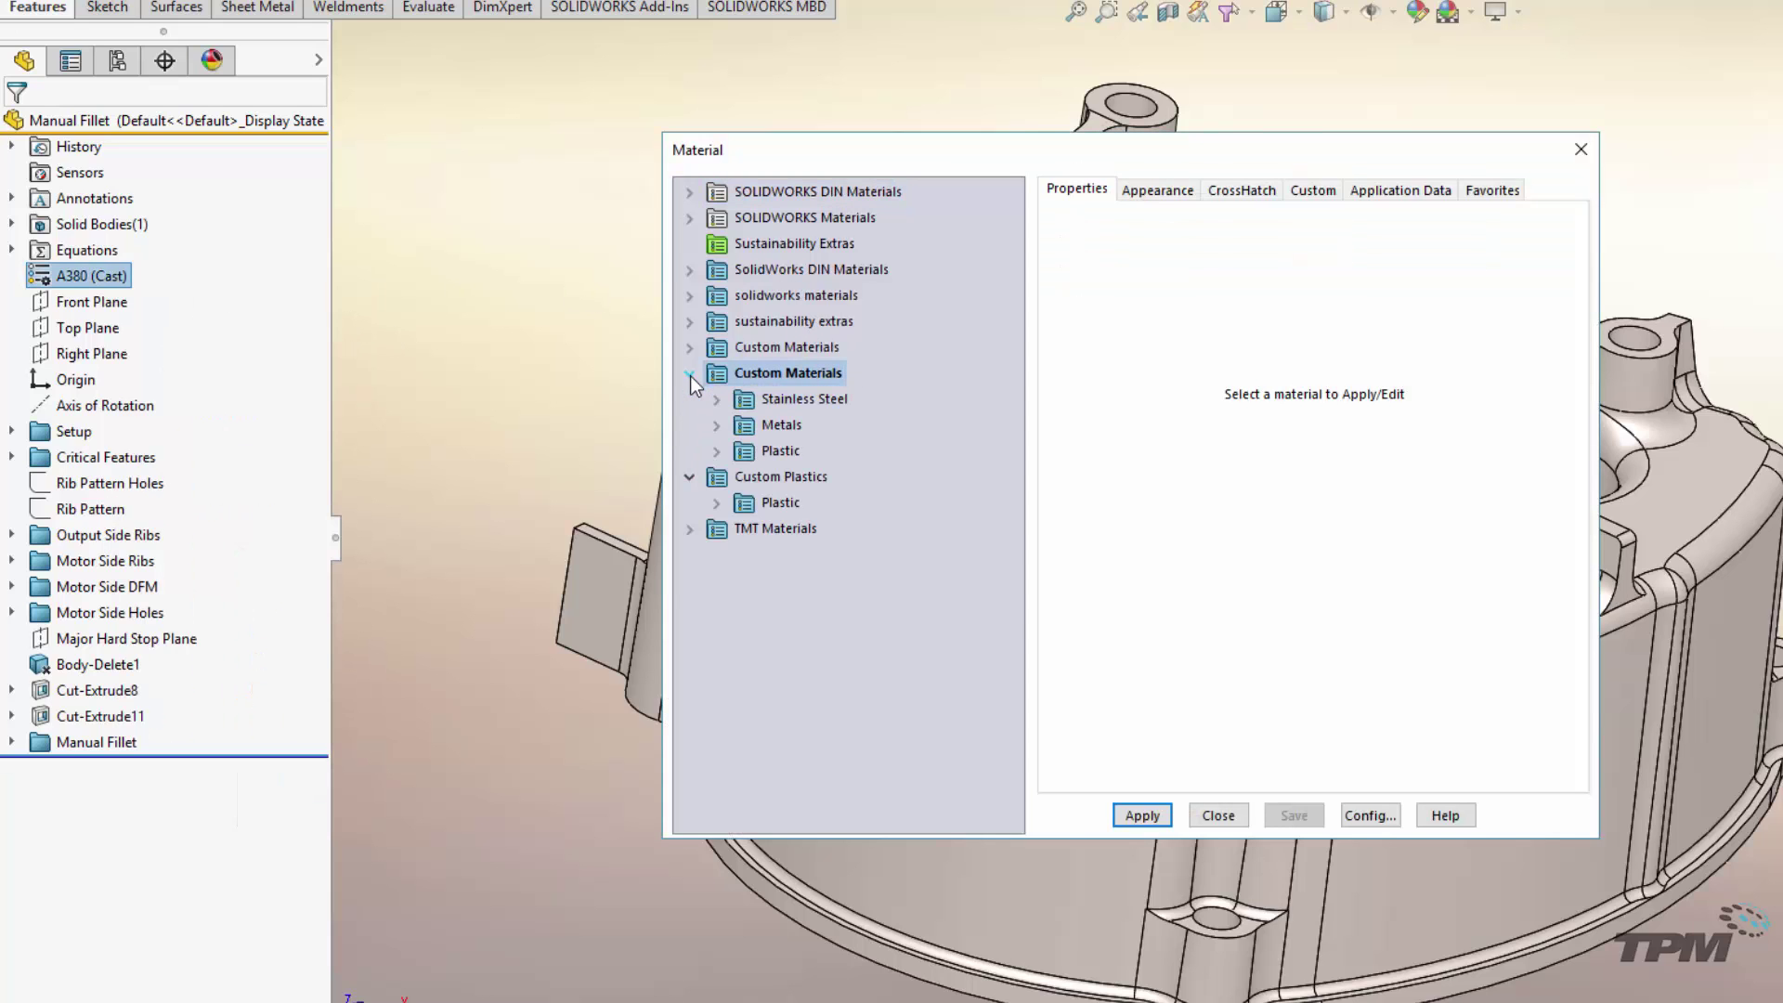
click(716, 450)
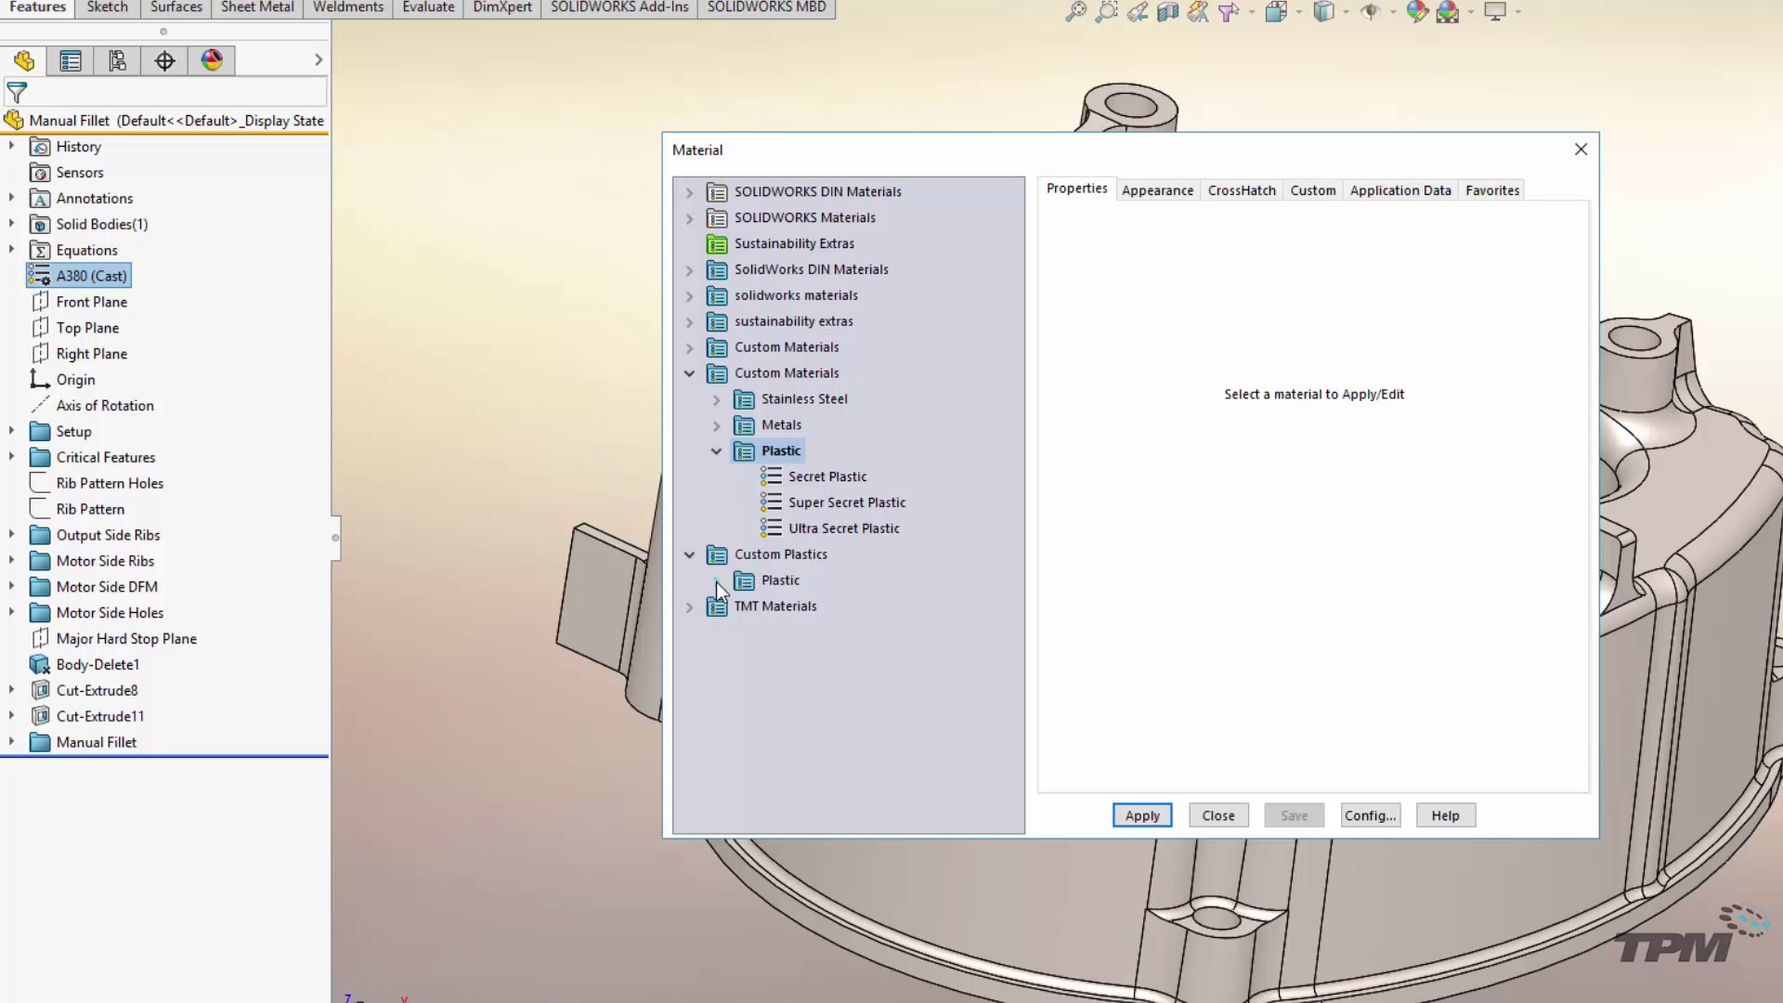
right_click(784, 555)
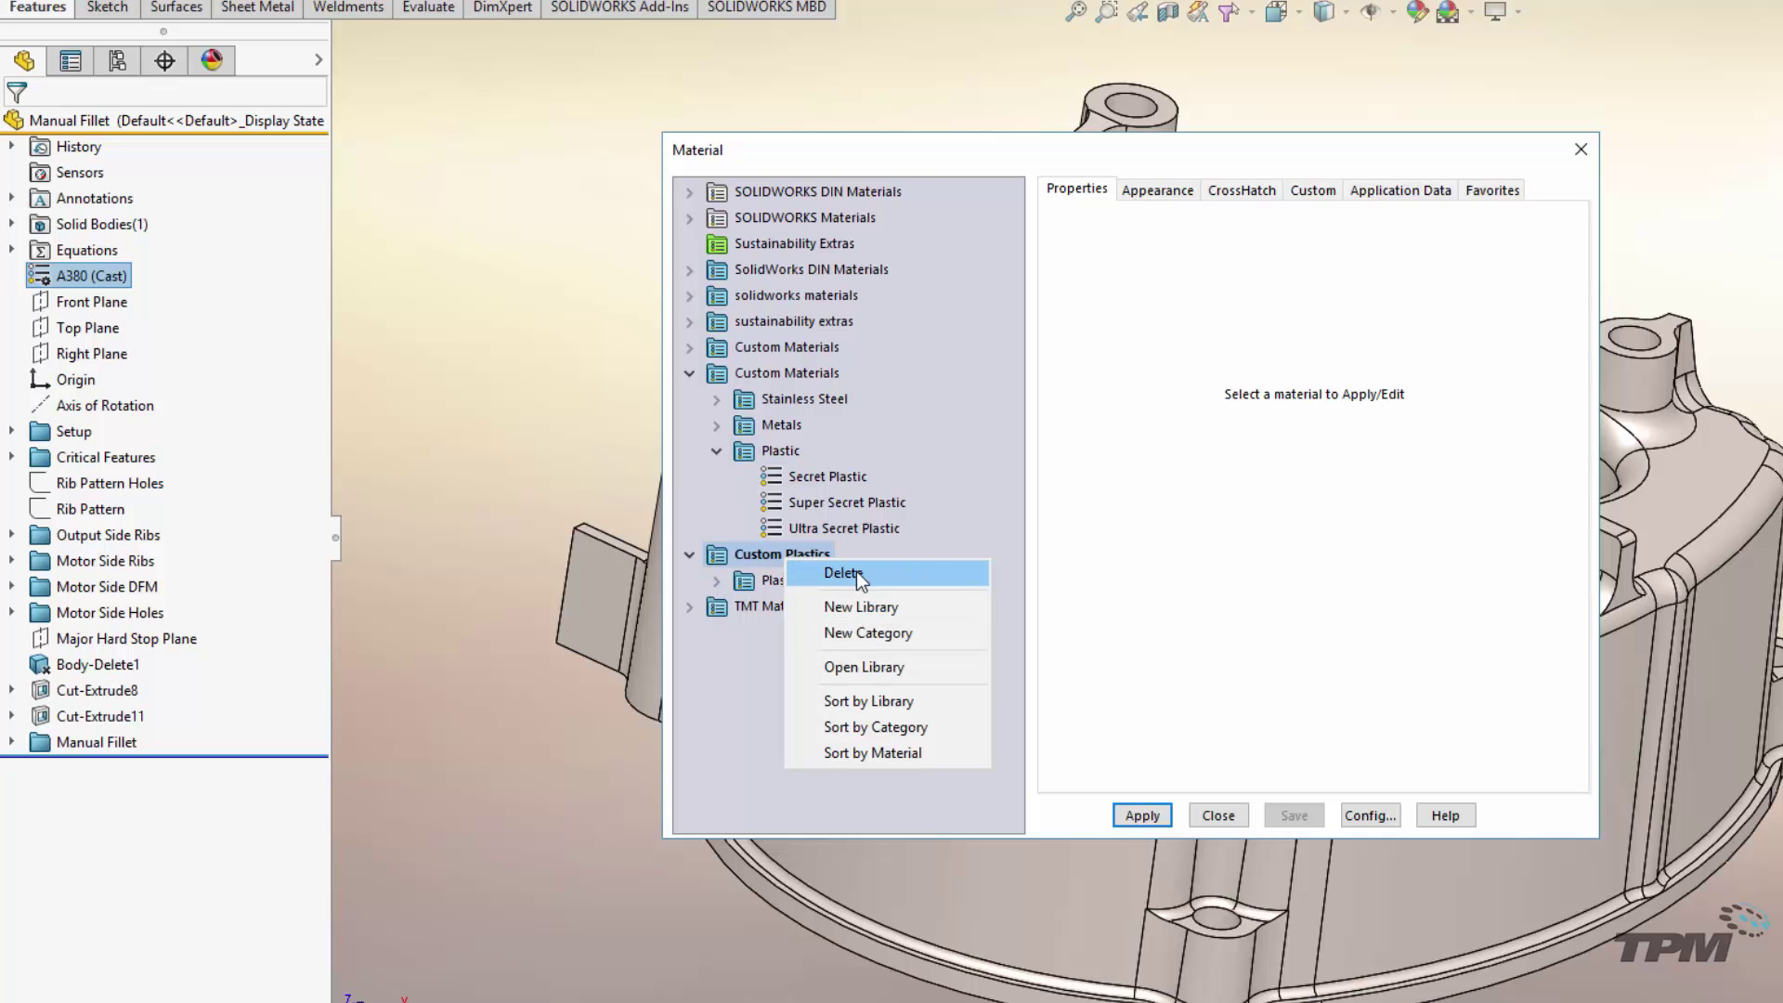
click(771, 638)
- Move A-240 304 up twice, ahead of SA-182 F304L, SA-182 F316L and AISI 316L
click(717, 400)
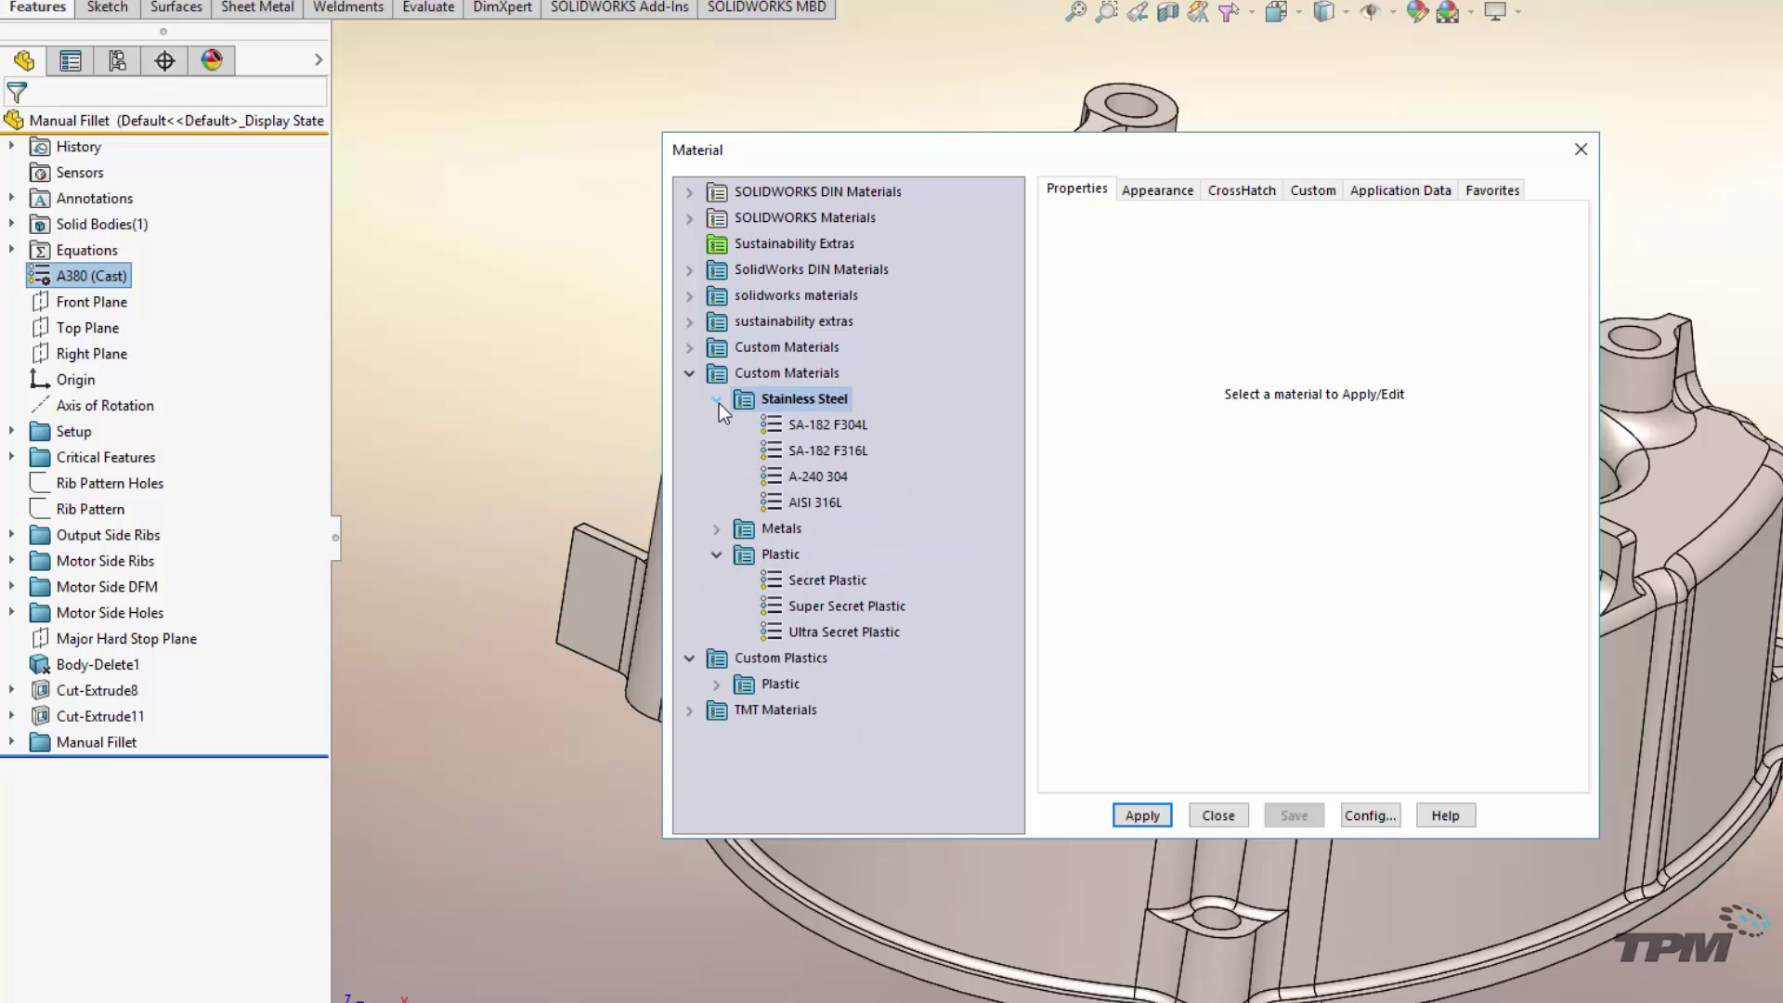
click(812, 475)
right_click(812, 476)
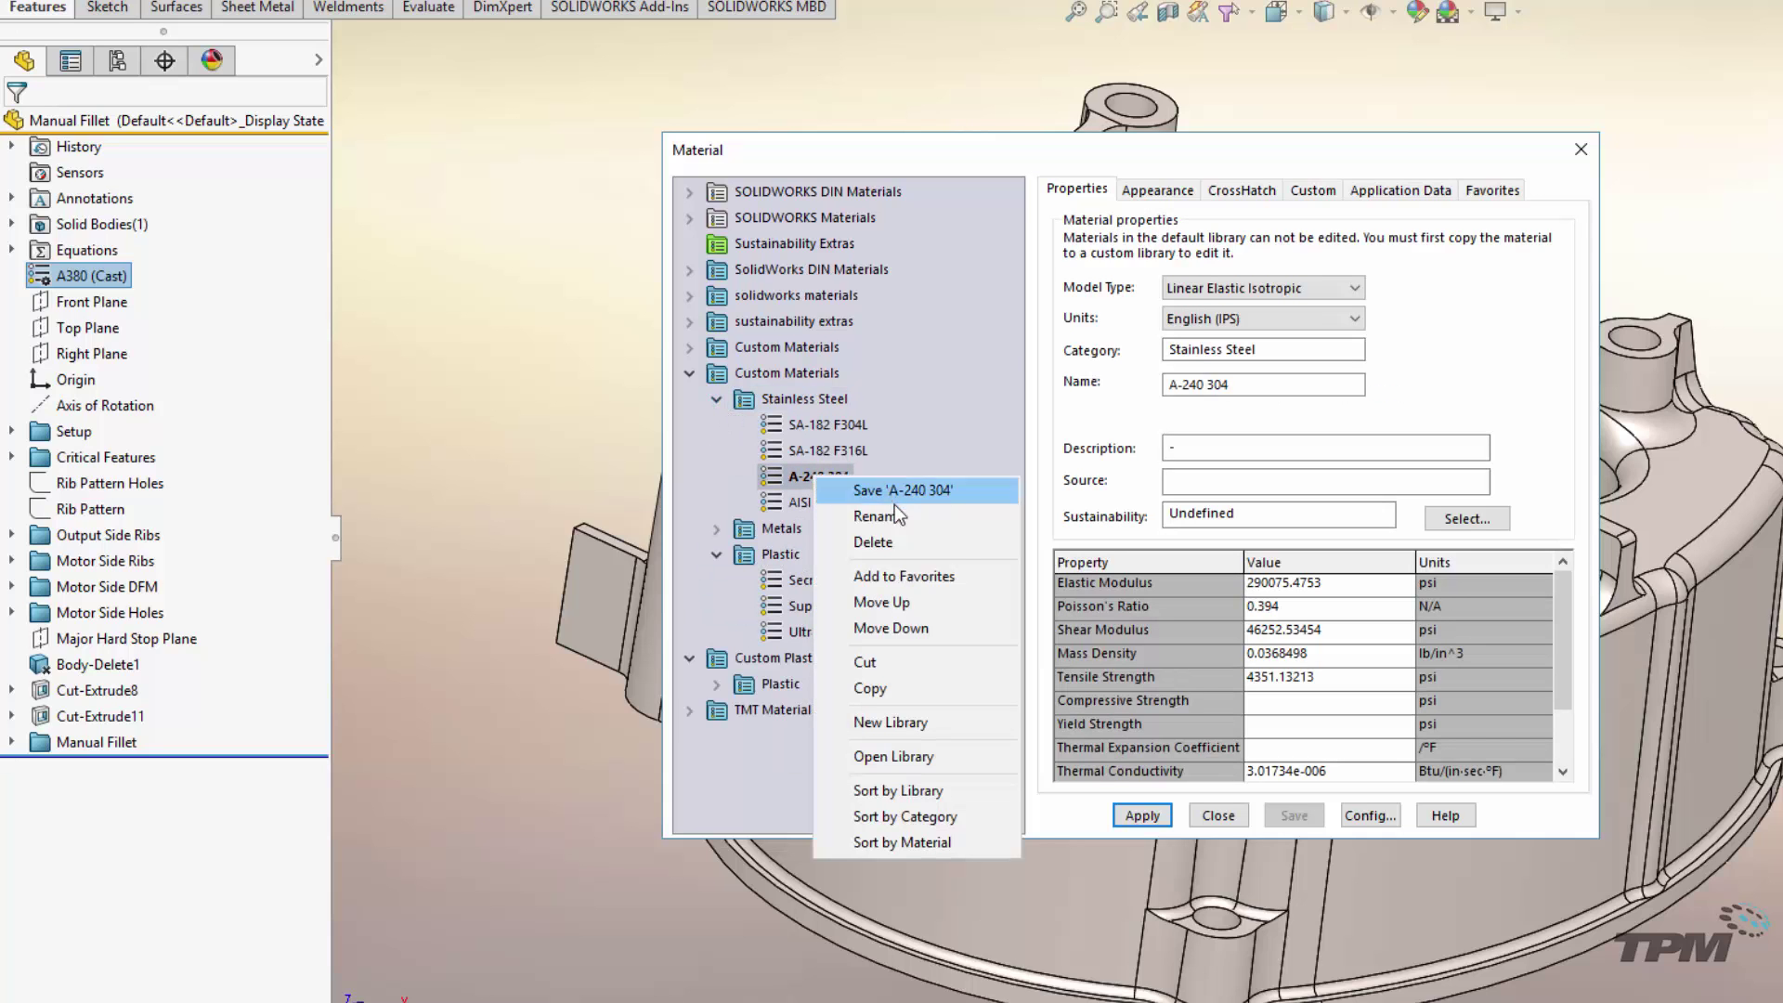
click(916, 602)
right_click(819, 450)
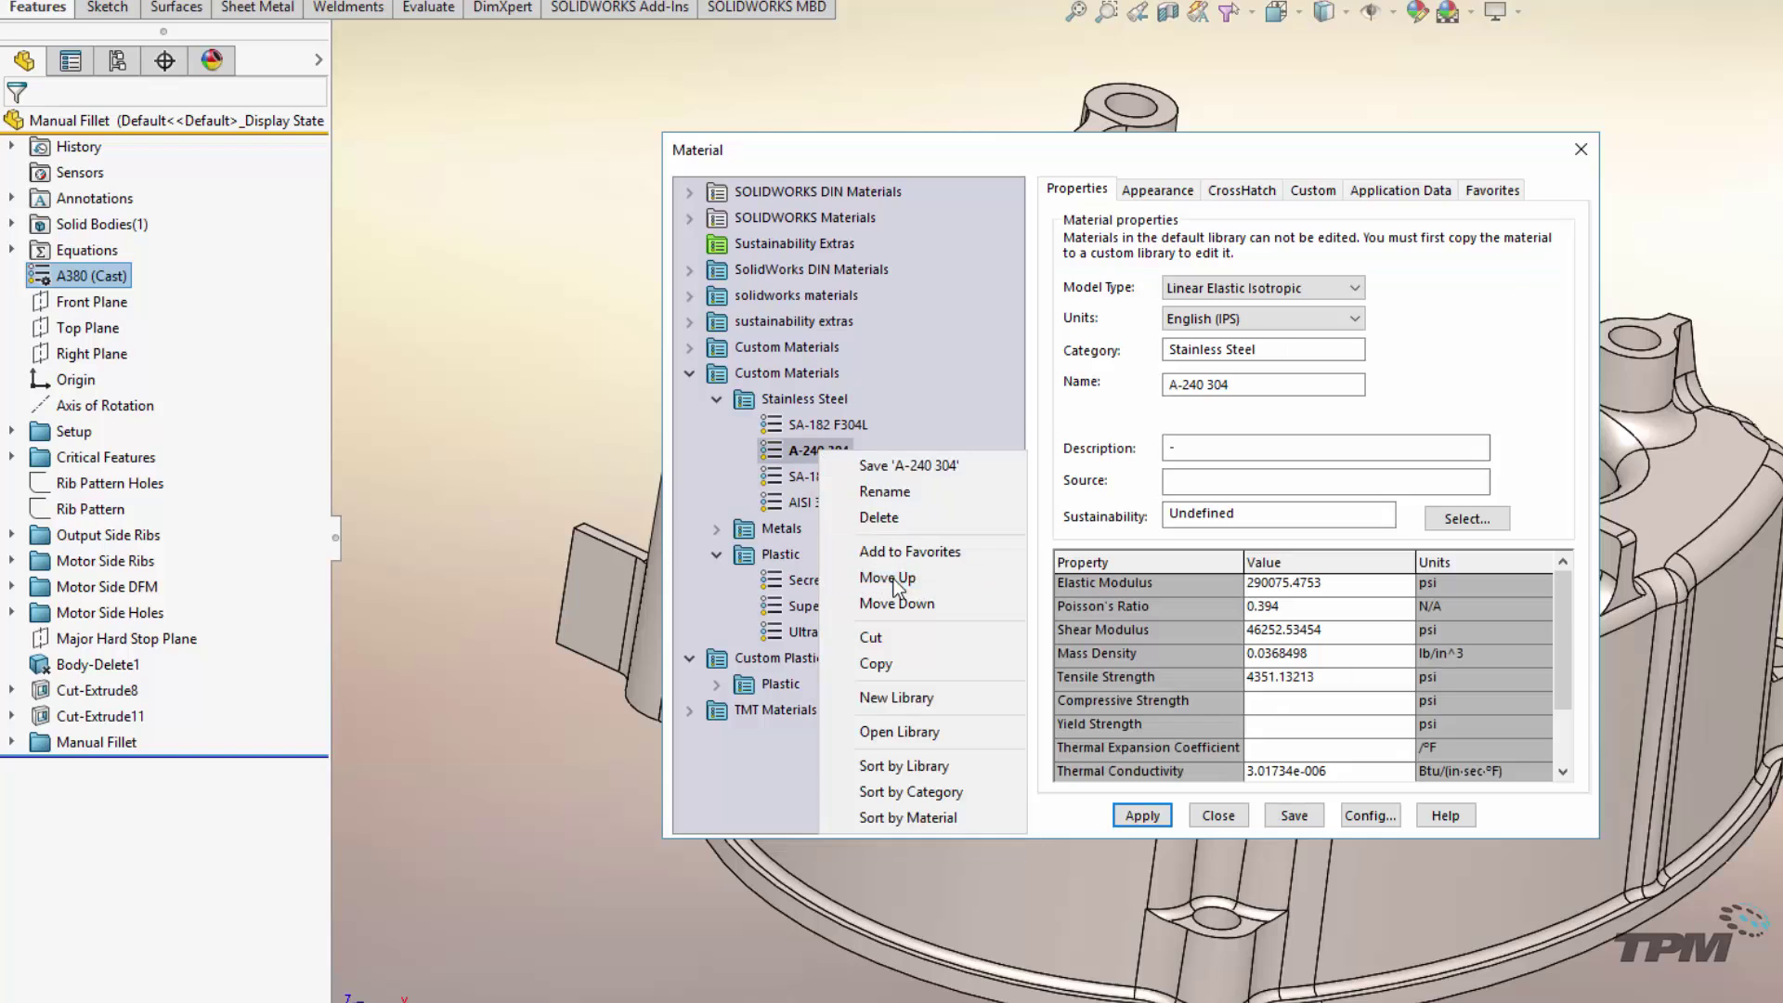
click(886, 577)
right_click(817, 427)
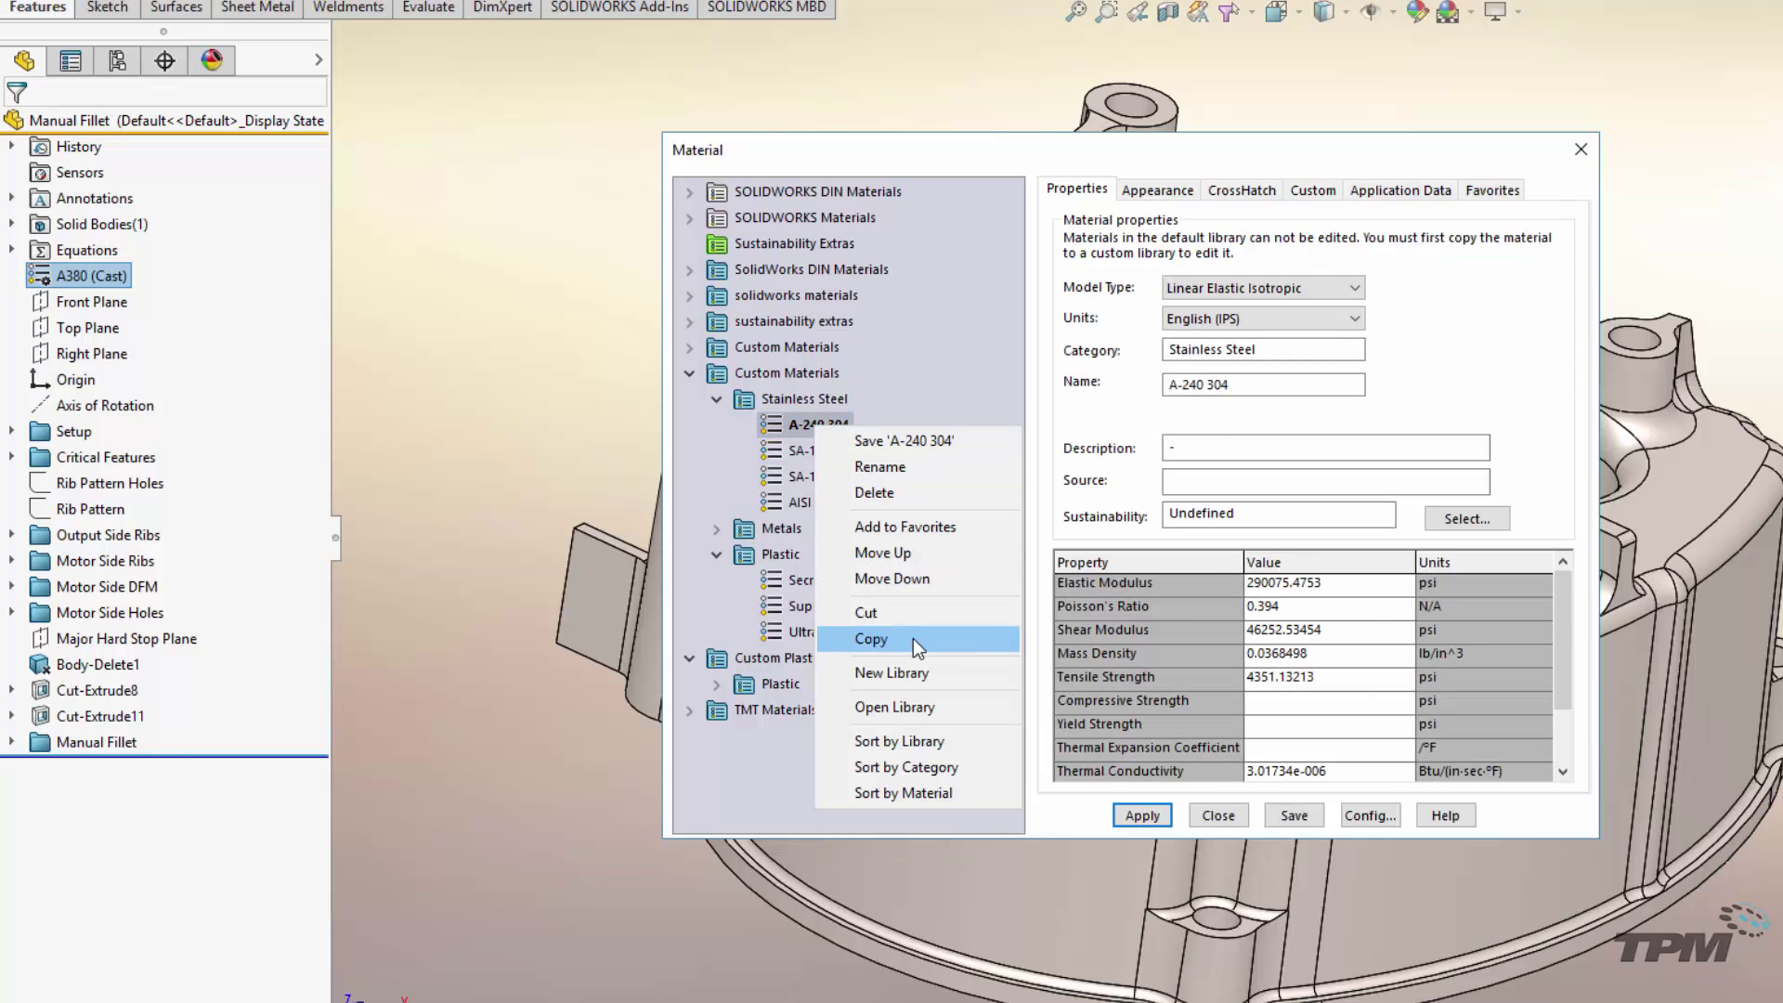
click(940, 393)
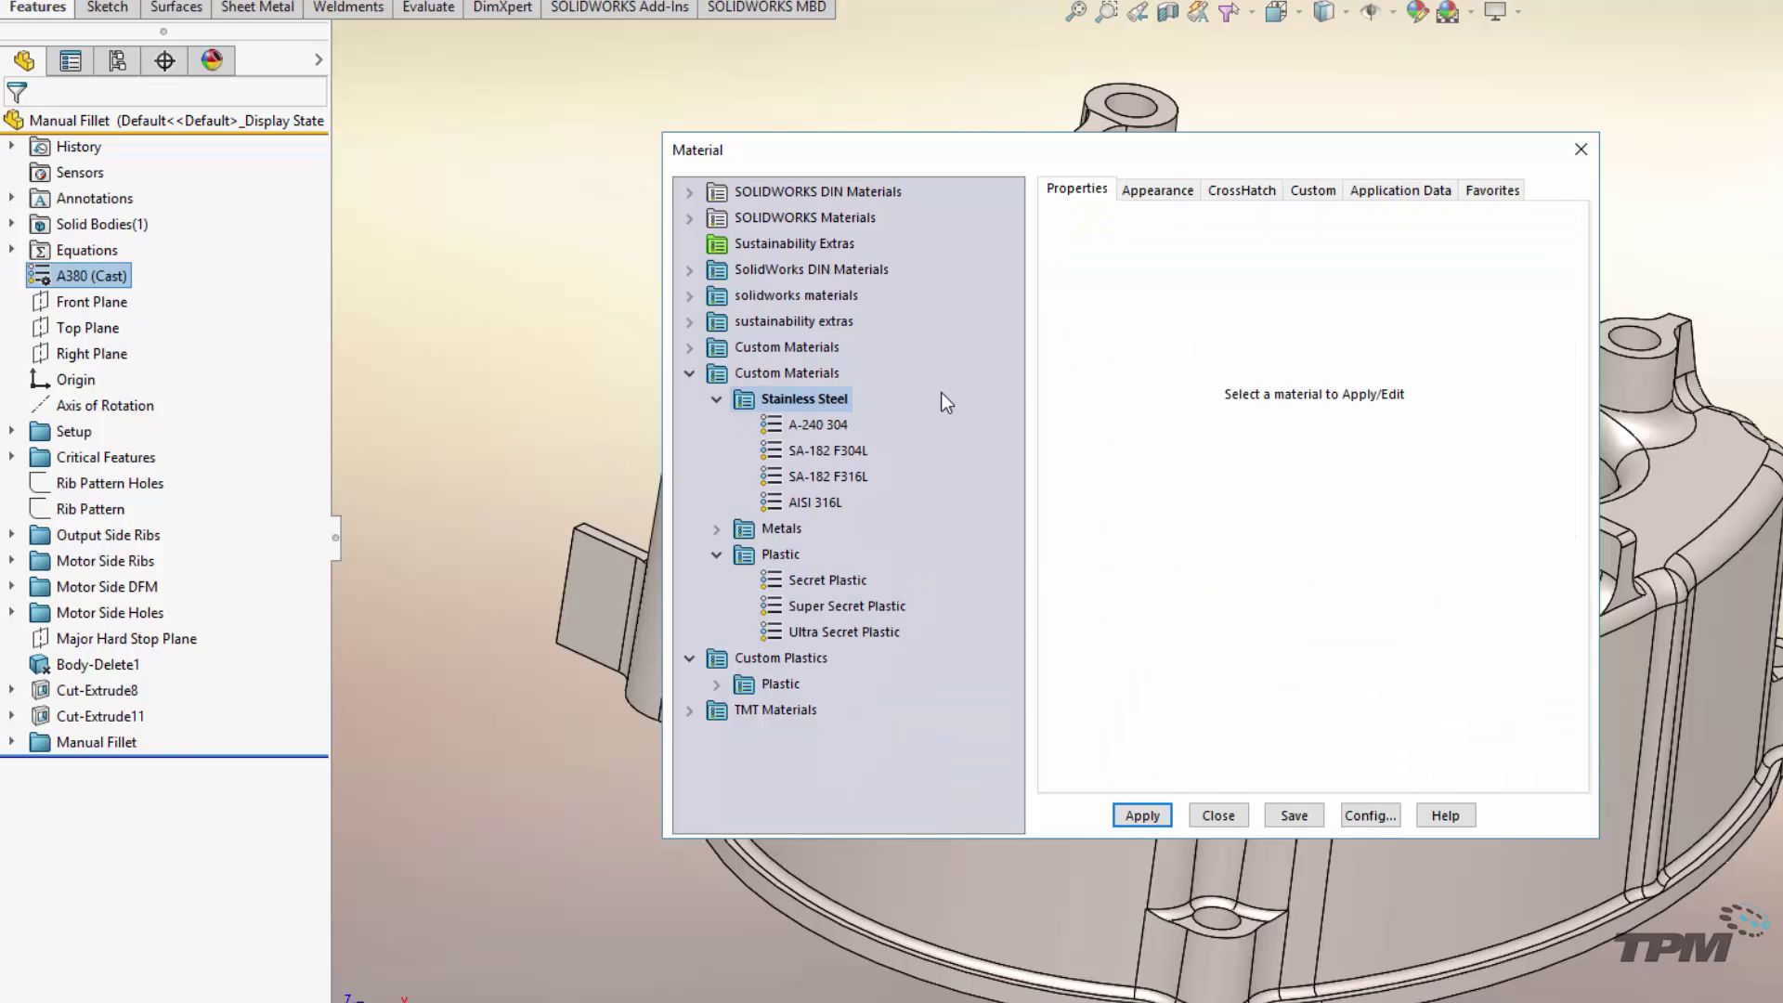